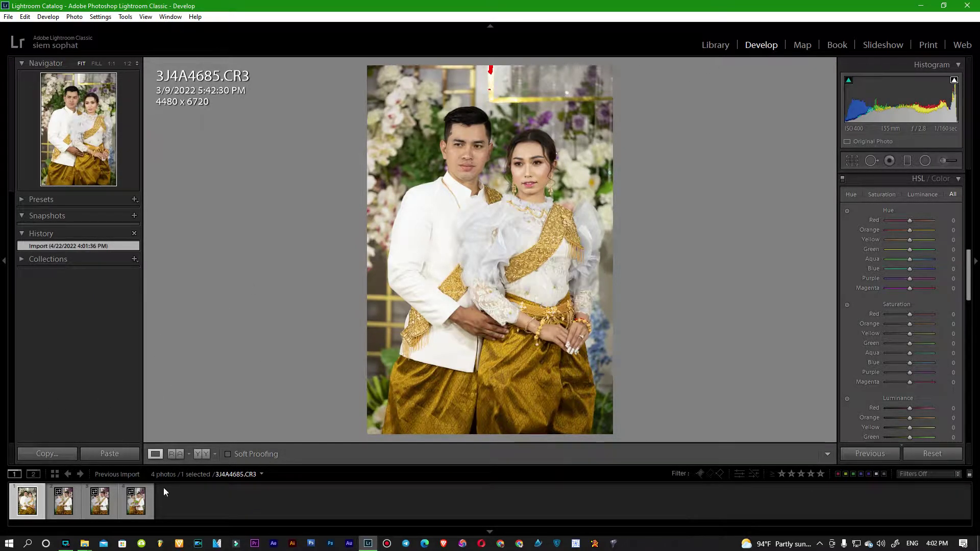
Inspect the bride's and groom's faces at 1:1, then scroll the right panel up to Basic.
left_click(518, 148)
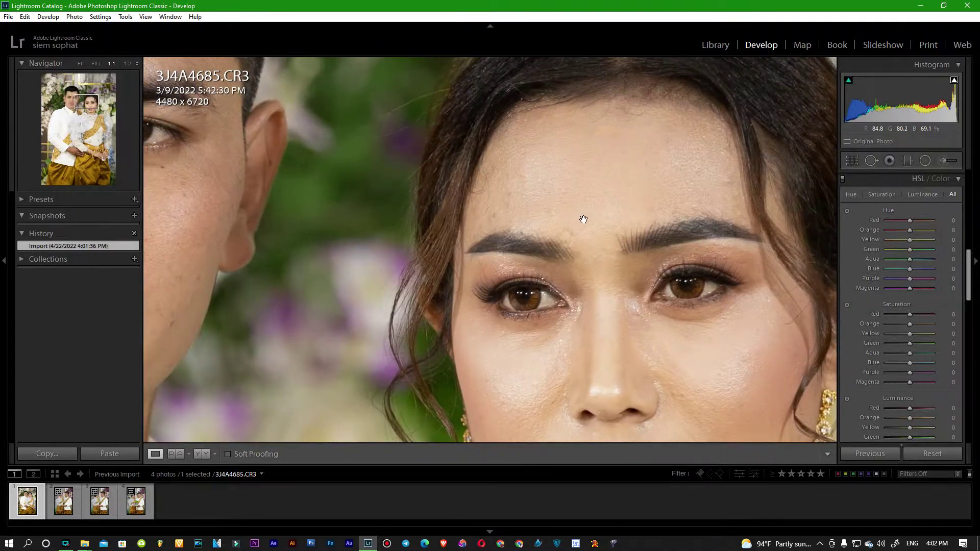
left_click(589, 212)
left_click(469, 146)
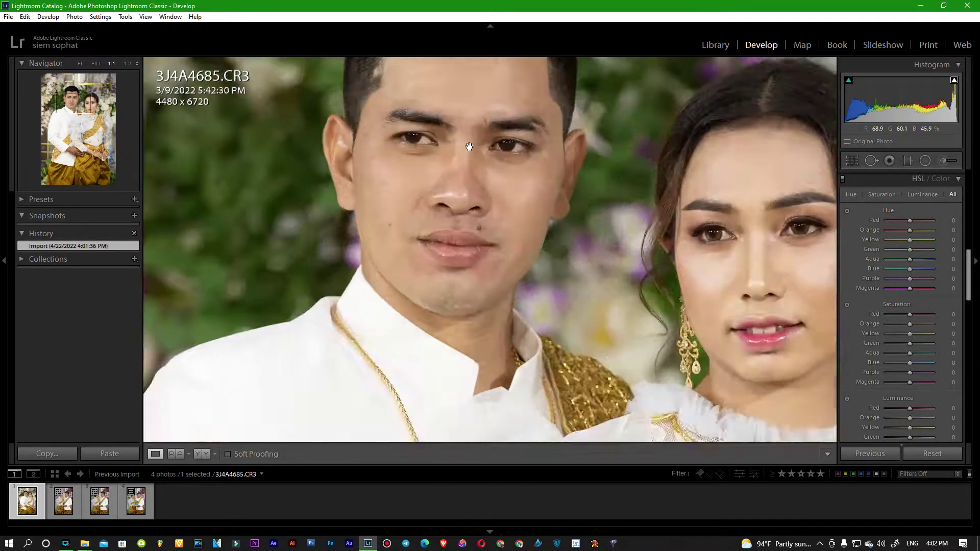
left_click(528, 256)
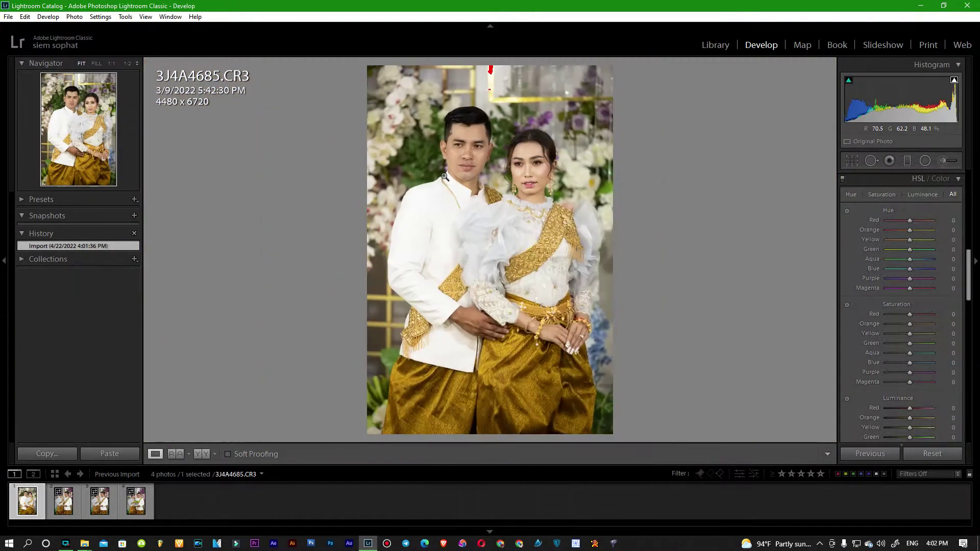
left_click(452, 136)
left_click(497, 127)
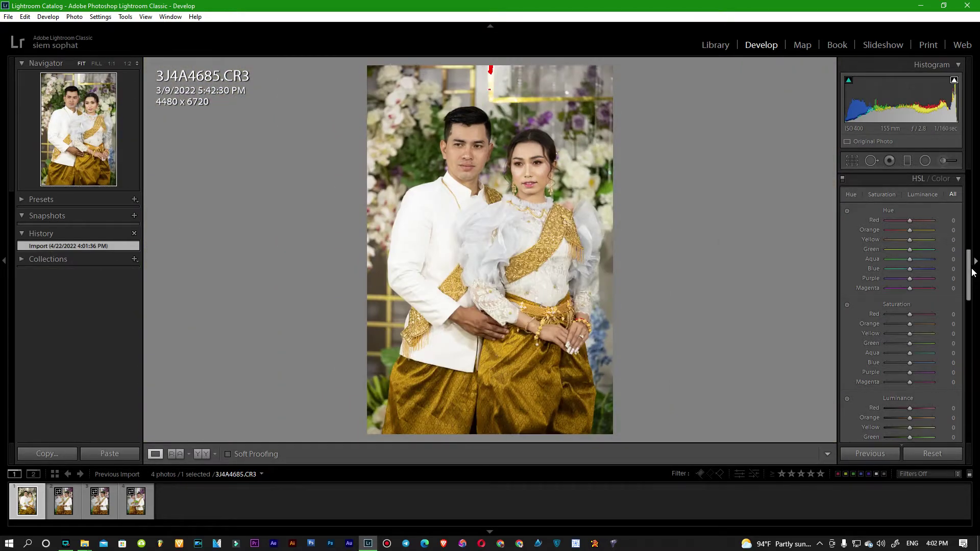
left_click_drag(968, 268, 971, 198)
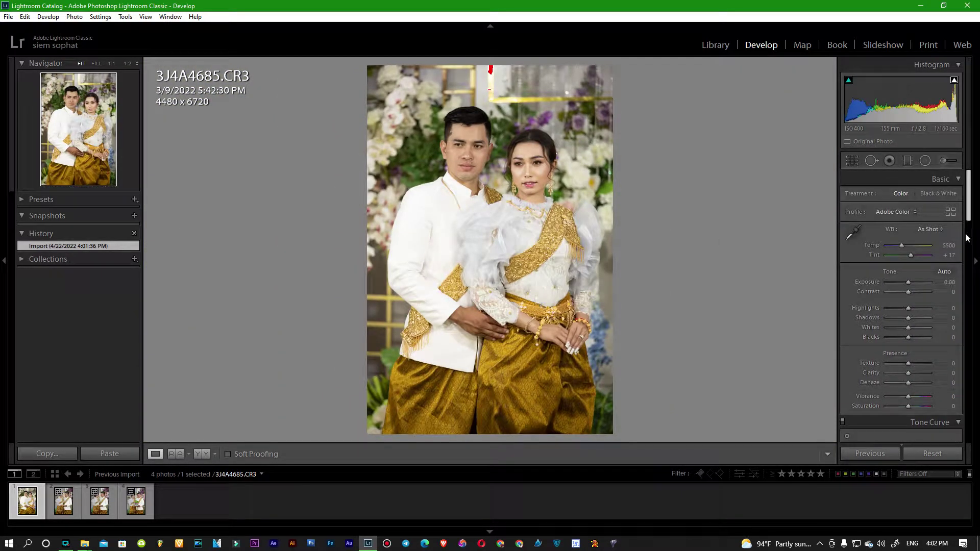
Lower Temp to about 4750 and apply Auto tone, checking both faces at 1:1.
left_click(949, 246)
key("Down")
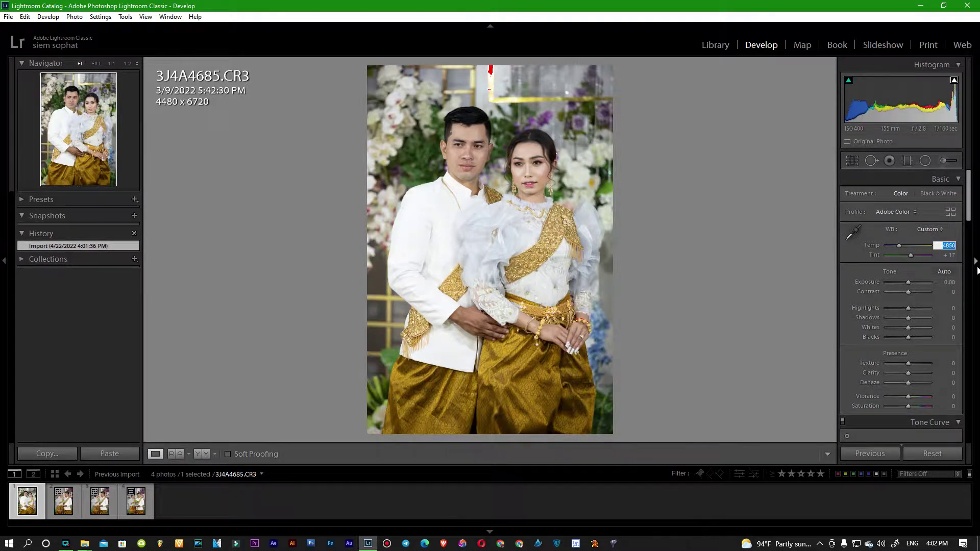
key("Down")
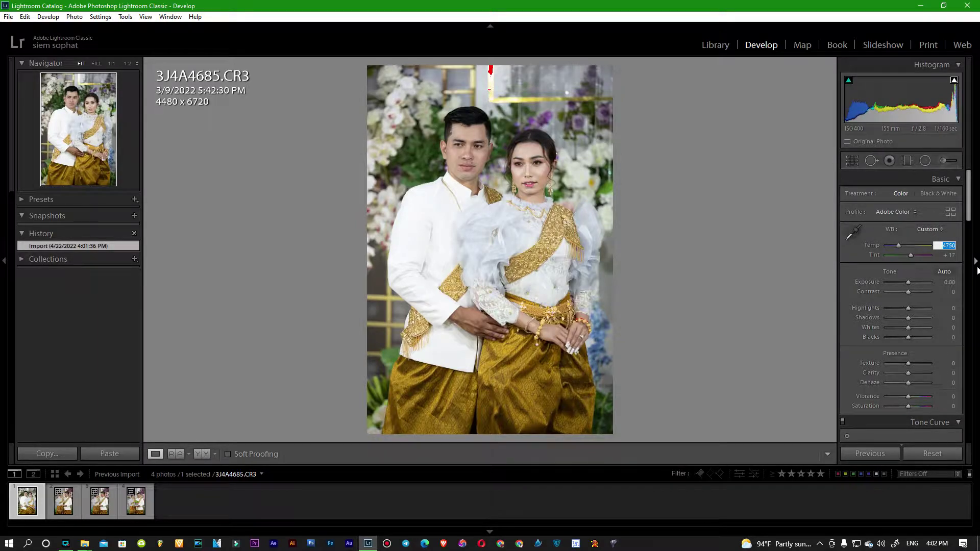
left_click(944, 272)
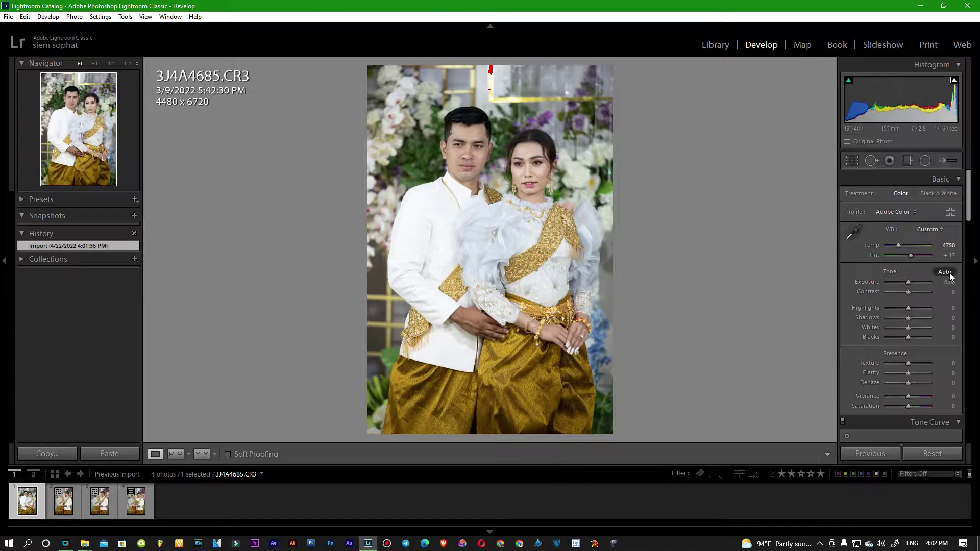
left_click(513, 167)
left_click(598, 219)
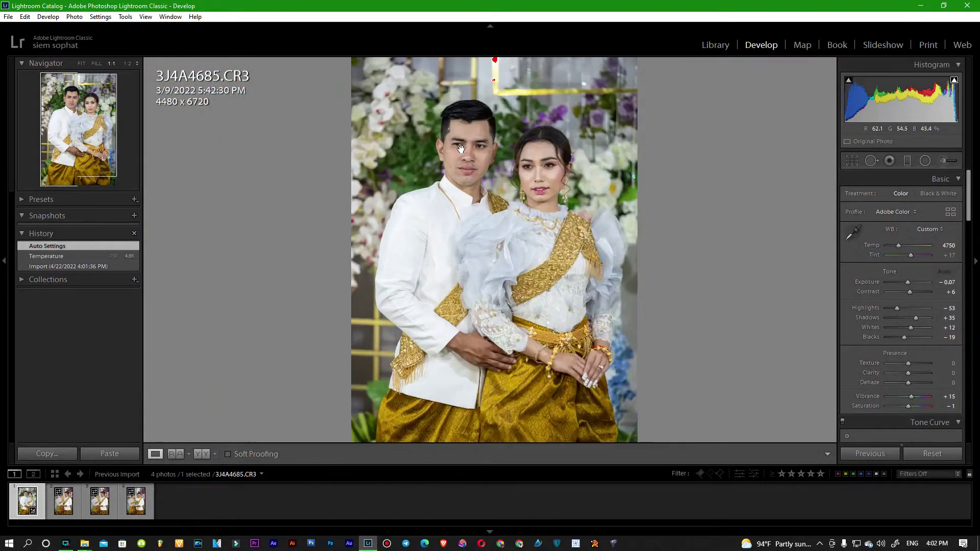
left_click(466, 156)
Set Temp to 4700 and Tint to +8, then review the photo at 1:1 and Fit.
left_click(949, 245)
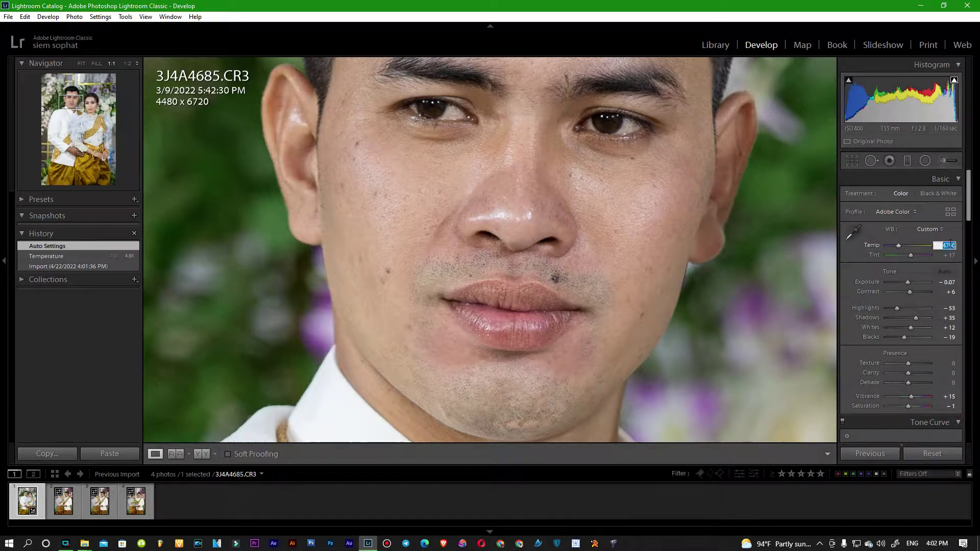
key("Down")
left_click(945, 258)
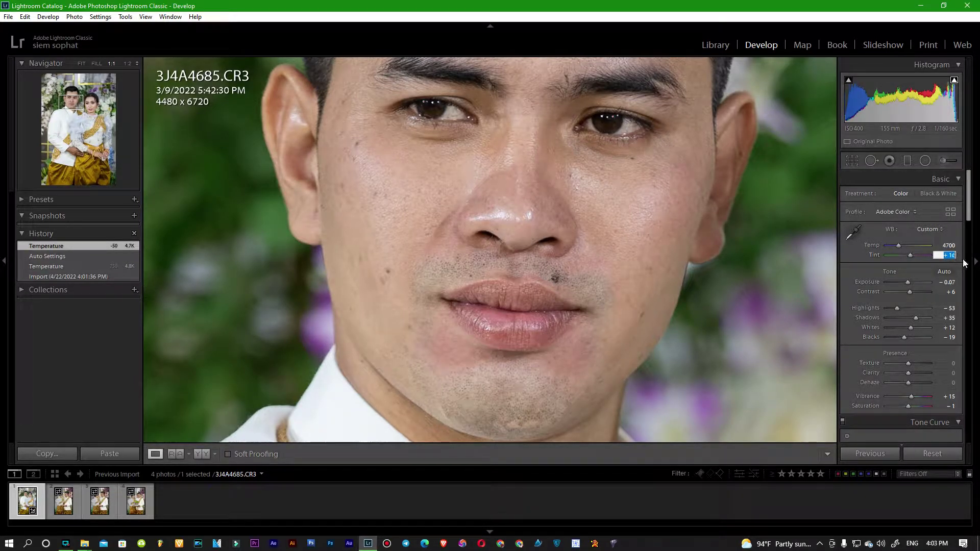
key("Down")
key("Down")
key("Down")
key("Down")
key("Down")
key("Down")
key("Down")
key("Down")
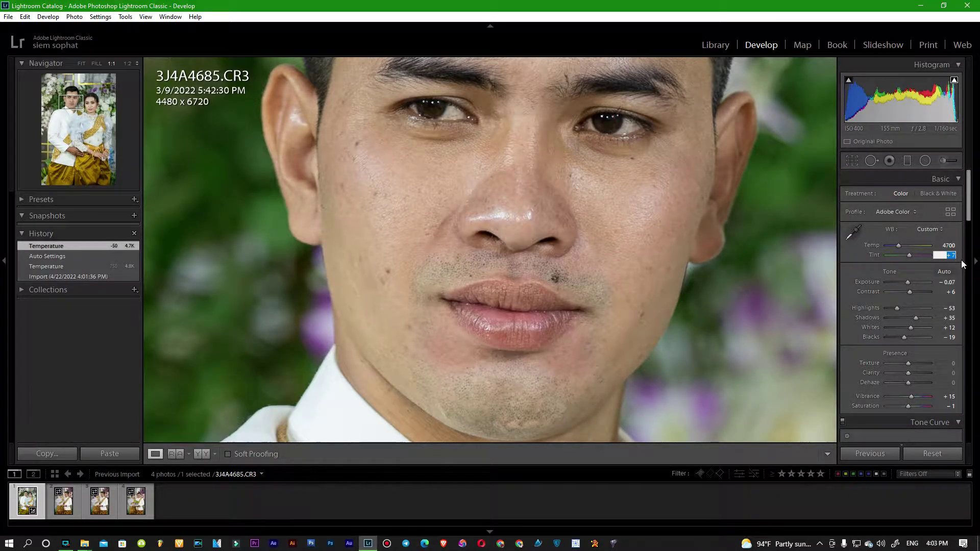
key("Return")
left_click(485, 154)
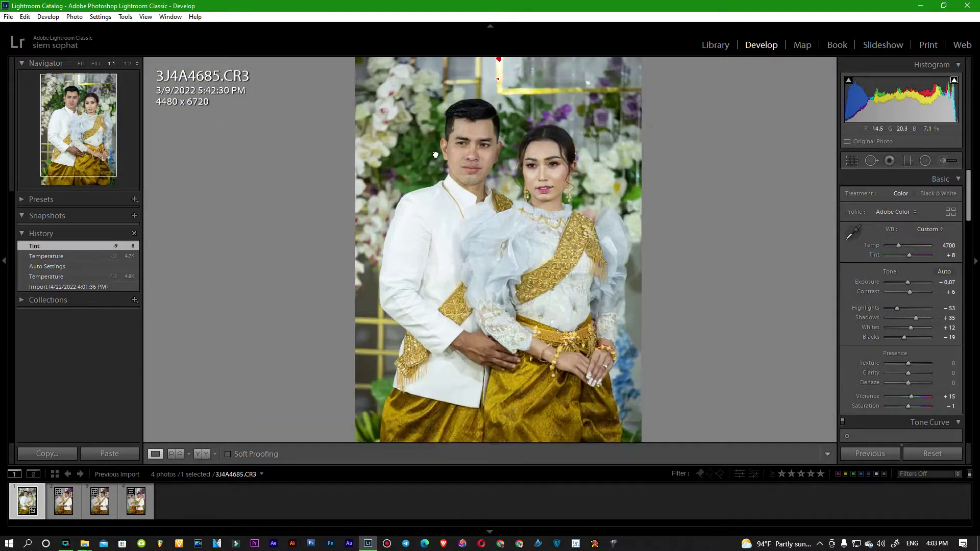
left_click(484, 154)
left_click(658, 156)
left_click(520, 171)
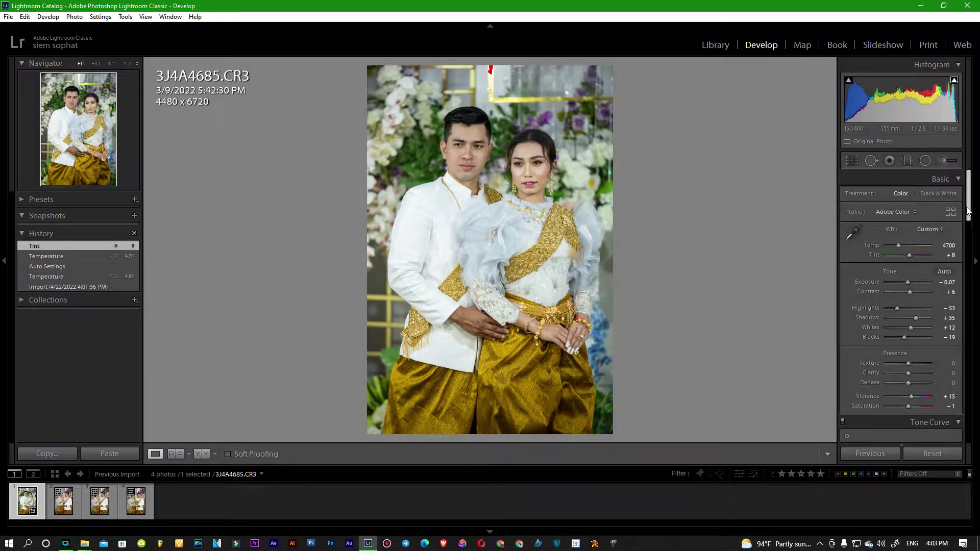
In HSL/Color, set Orange hue −13, Yellow hue −20, and saturation Red +9, Orange +11, Yellow +67.
scroll(969, 214, "down", 3)
scroll(968, 245, "down", 4)
scroll(968, 286, "down", 2)
scroll(921, 347, "up", 2)
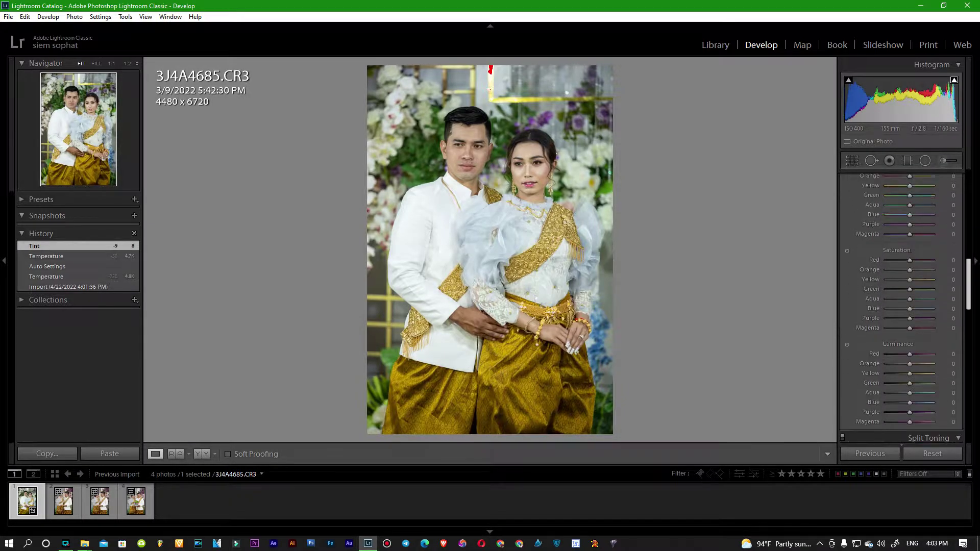
scroll(921, 348, "up", 1)
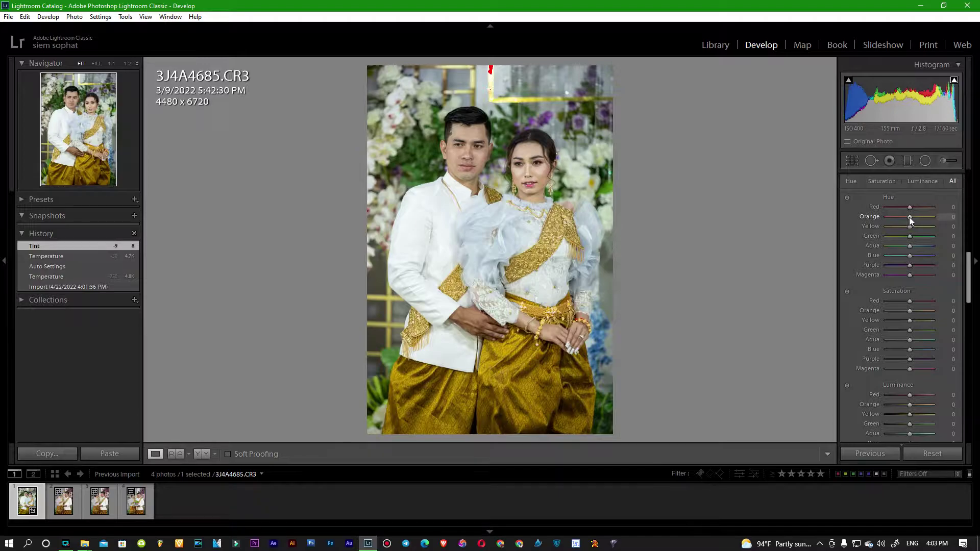
left_click_drag(910, 217, 904, 219)
left_click_drag(904, 217, 904, 231)
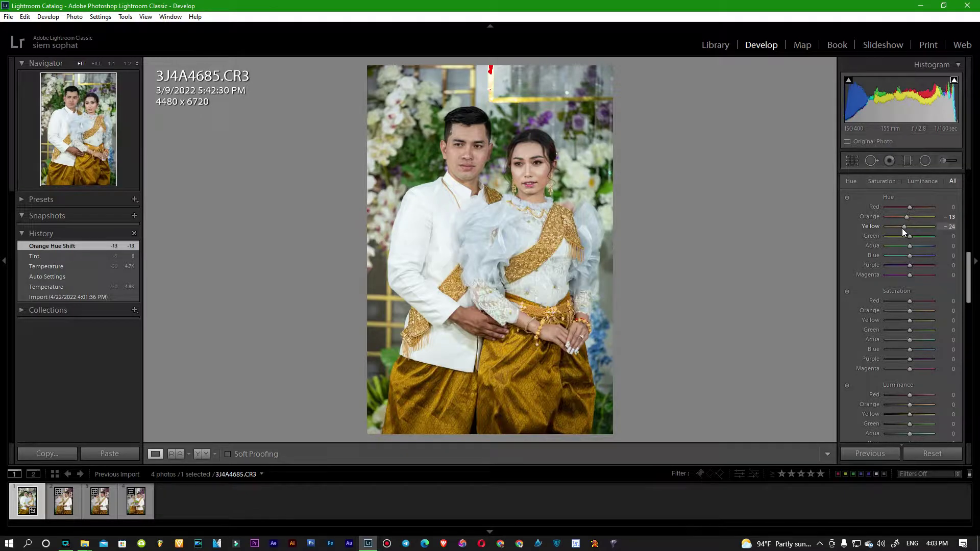
left_click_drag(902, 228, 902, 228)
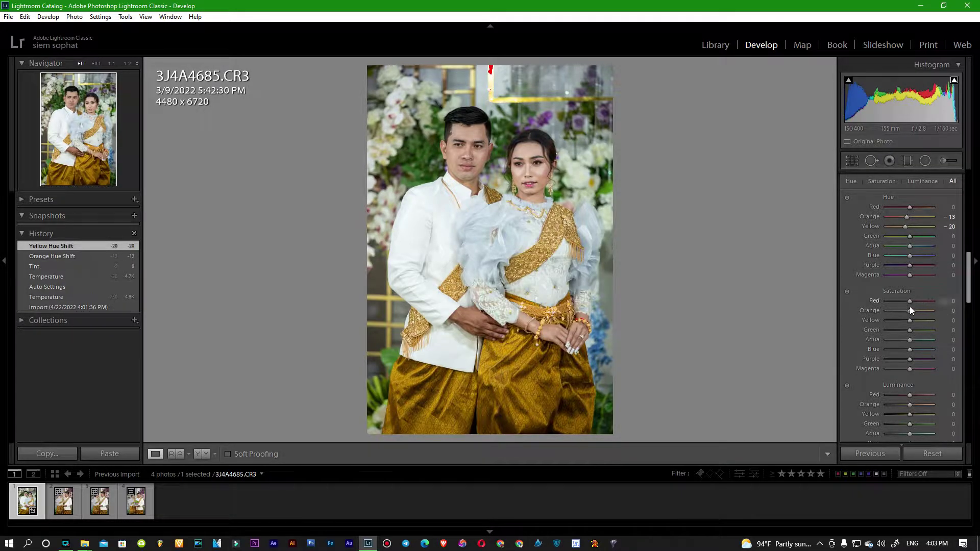
left_click_drag(910, 310, 911, 311)
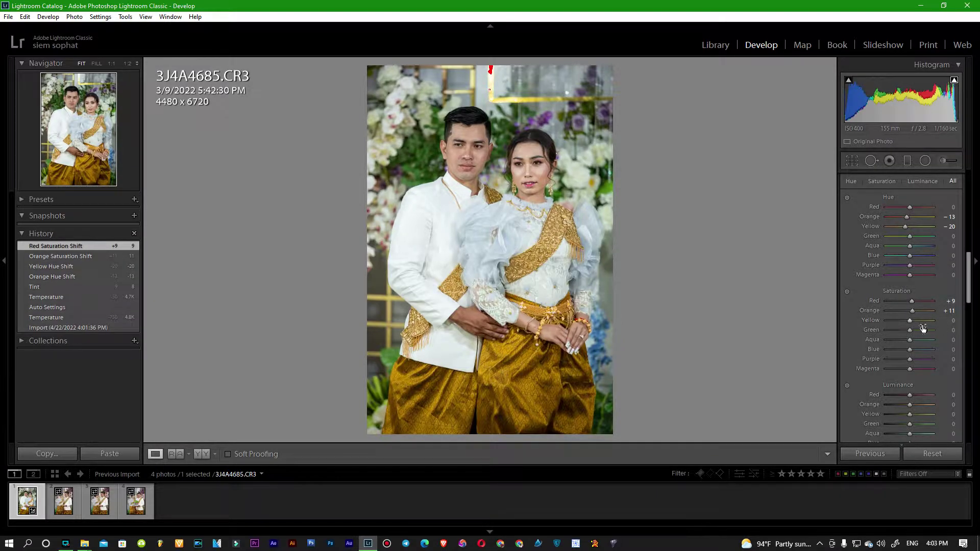
left_click_drag(910, 320, 926, 321)
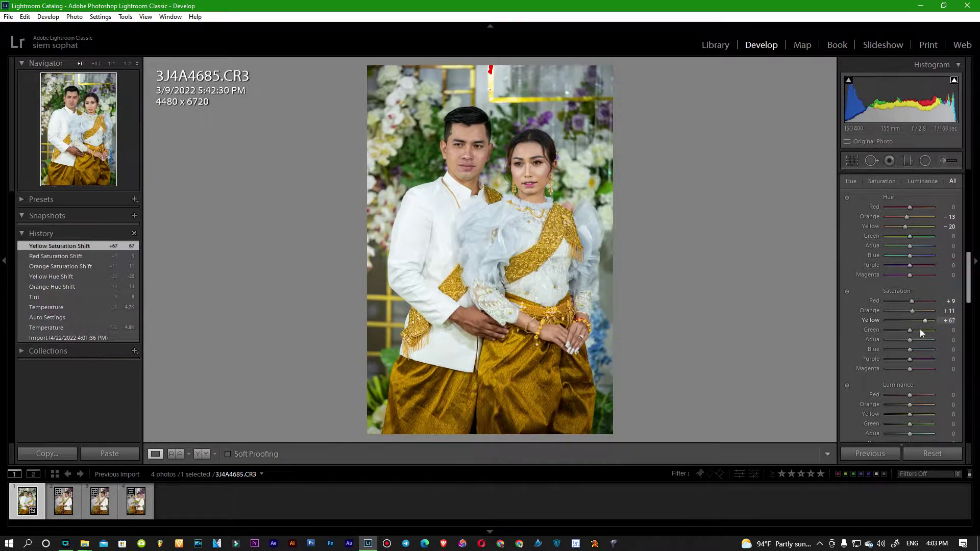
Enter 11 for Green, Aqua, Blue, Purple and Magenta saturation.
left_click(953, 331)
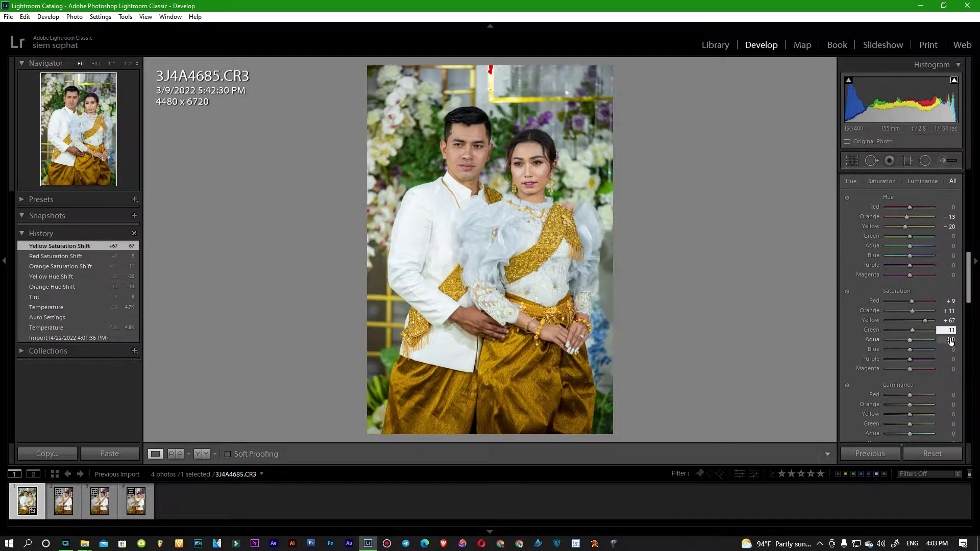
left_click(953, 340)
type("11")
left_click(953, 350)
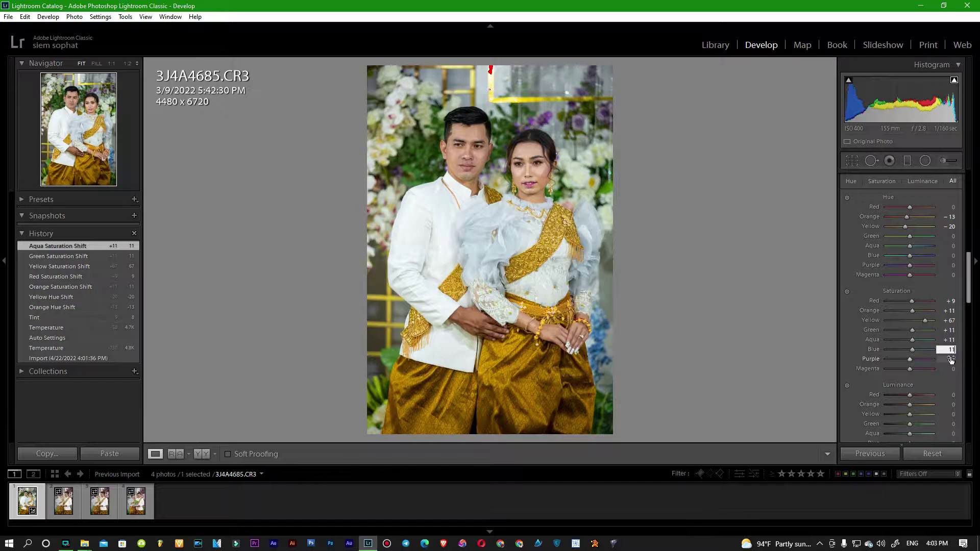
left_click(950, 359)
type("11")
left_click(950, 369)
type("11")
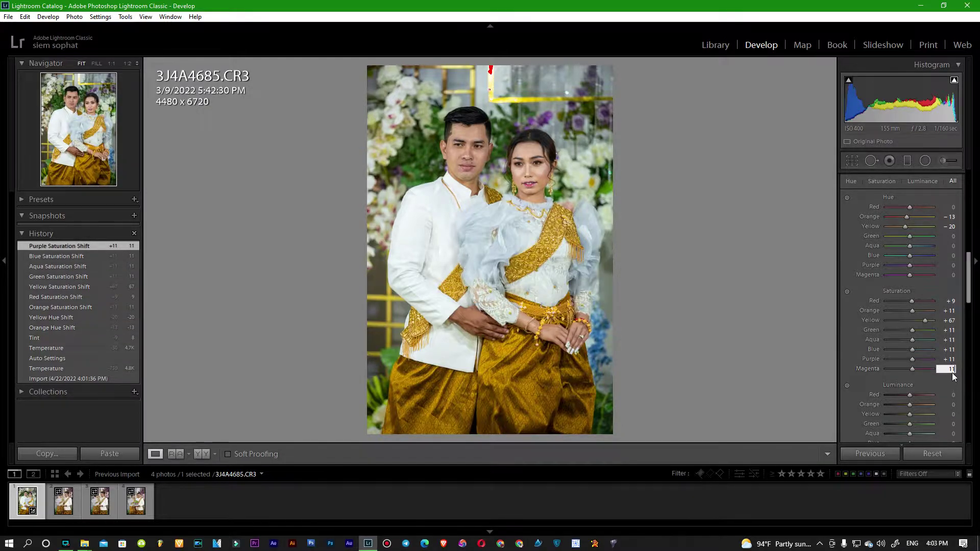
Inspect the bride's mouth at 1:1, return to Fit, and begin editing Orange luminance.
left_click(554, 185)
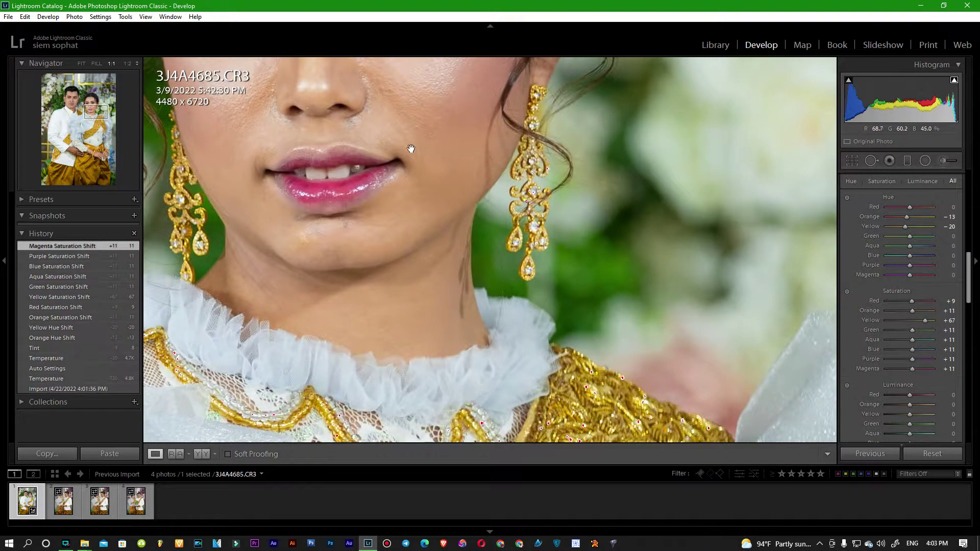
left_click(411, 148)
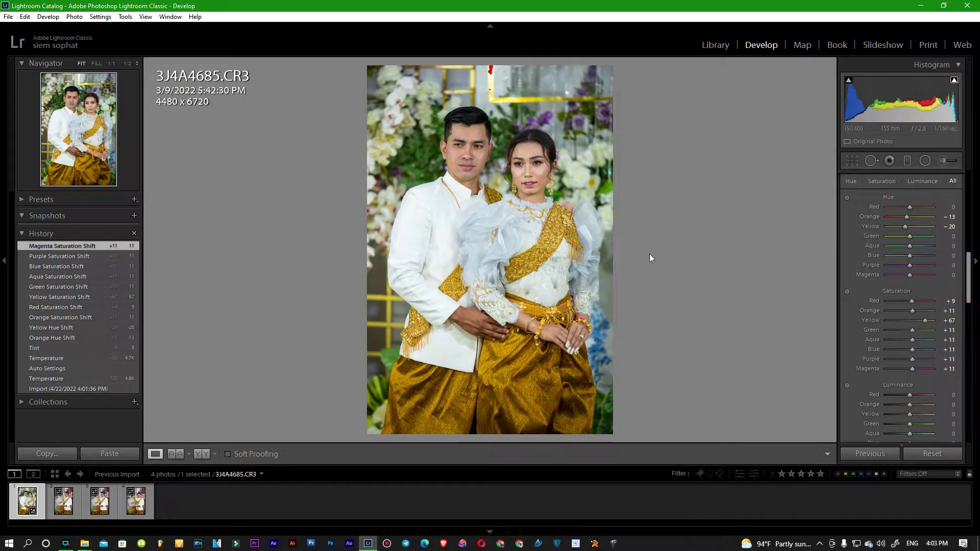
scroll(971, 291, "down", 4)
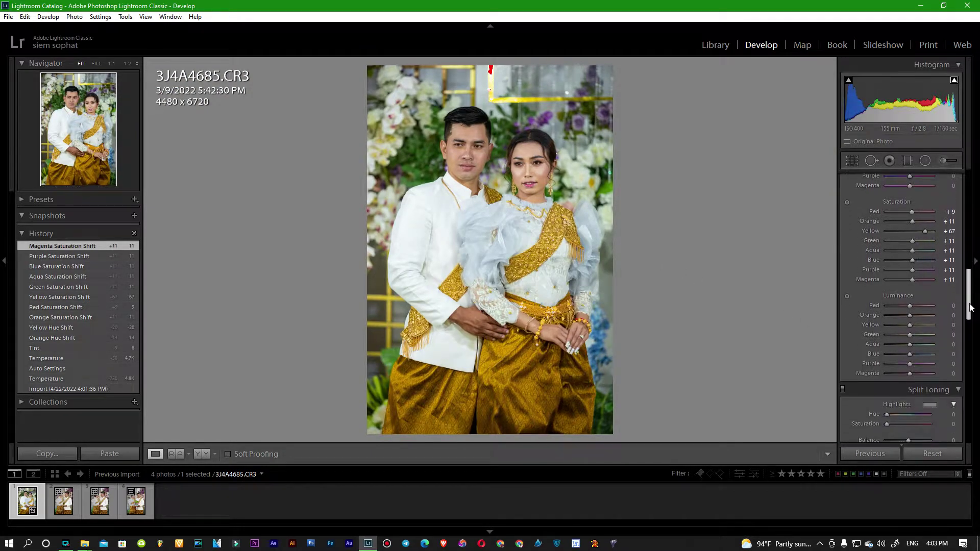
left_click(952, 315)
type("11")
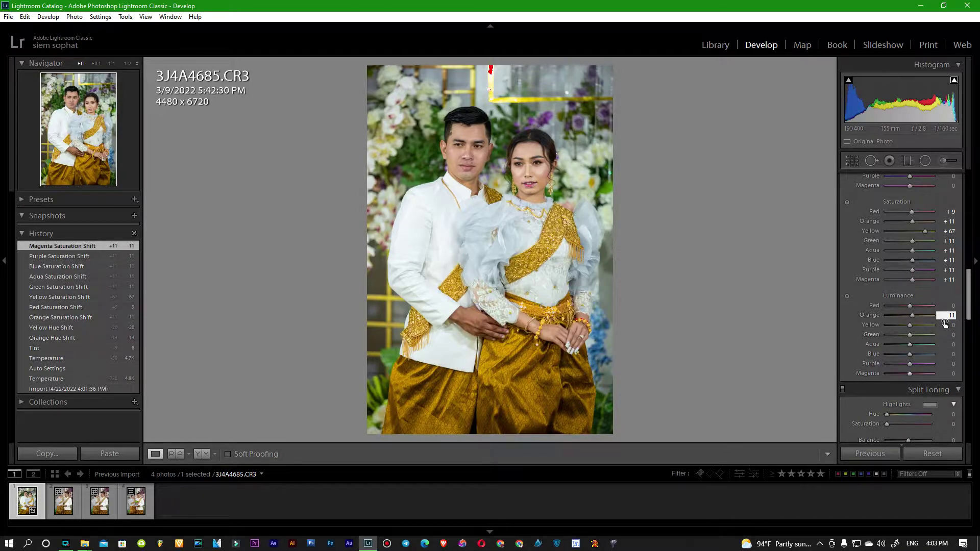
Enter a Split Toning highlights hue of 222.
left_click(953, 414)
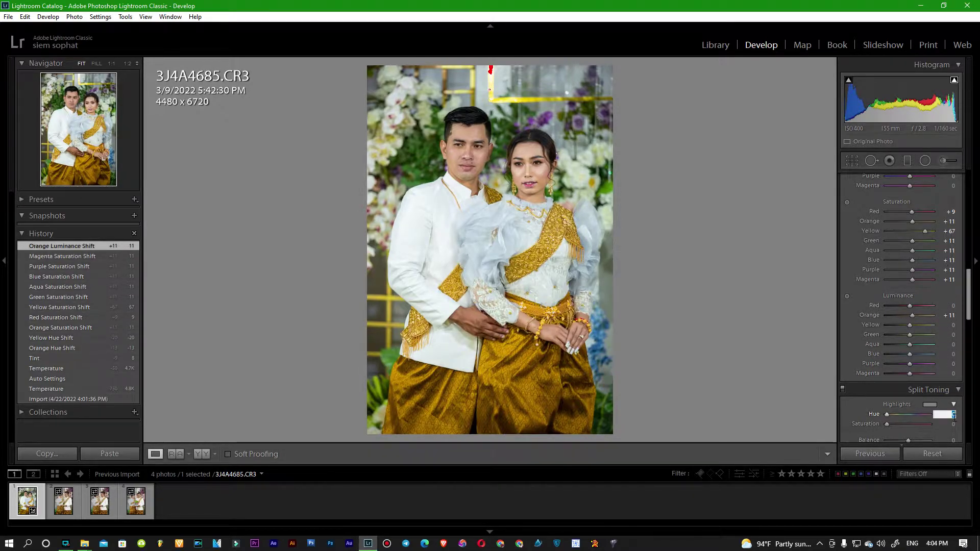
type("222")
key("Tab")
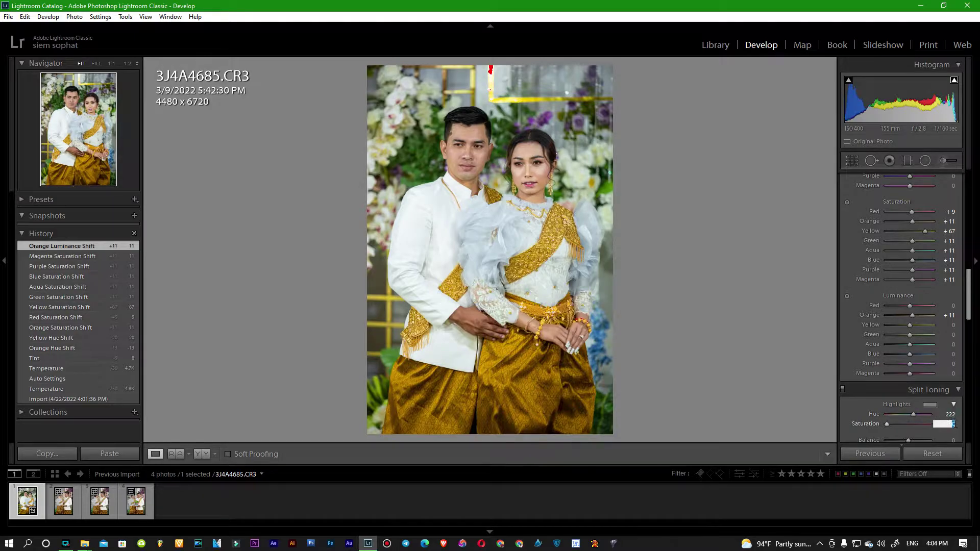
type("5")
left_click_drag(966, 310, 966, 319)
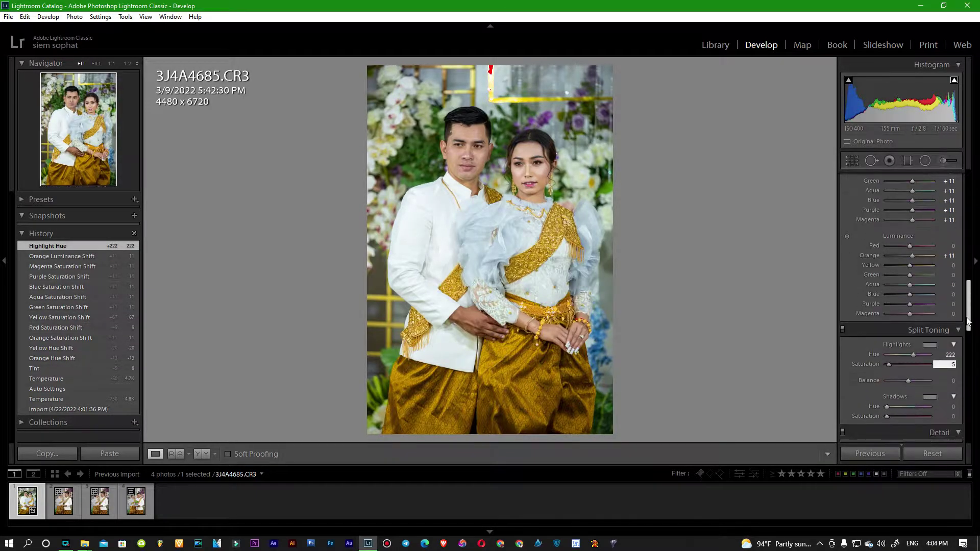
Set shadows hue 222 and saturation 3, highlights saturation 3, and check at 1:1.
left_click(952, 406)
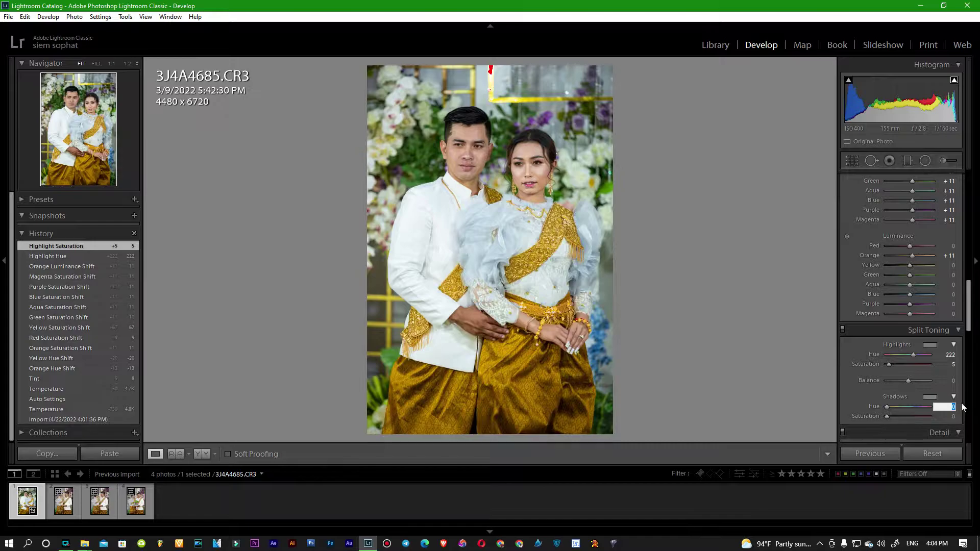
type("222")
key("Tab")
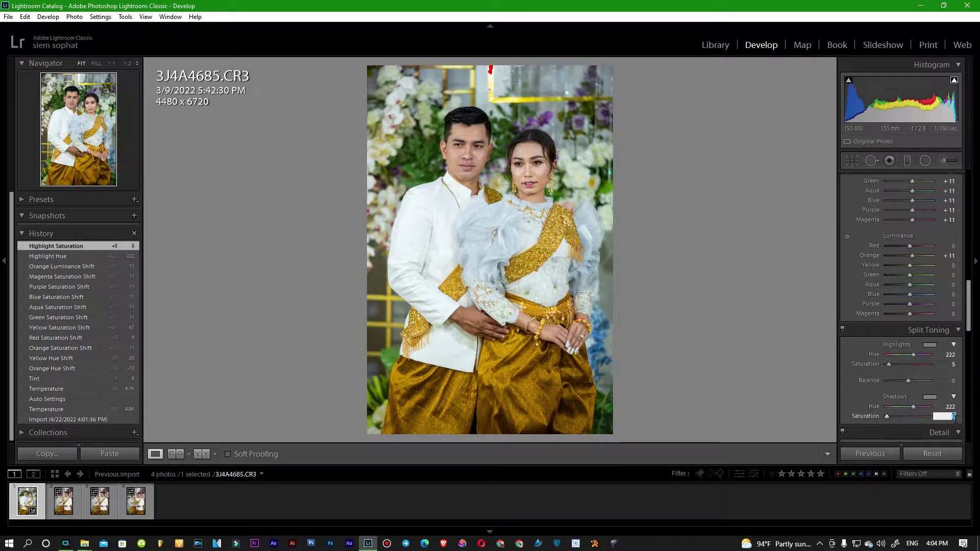
type("3")
left_click(950, 364)
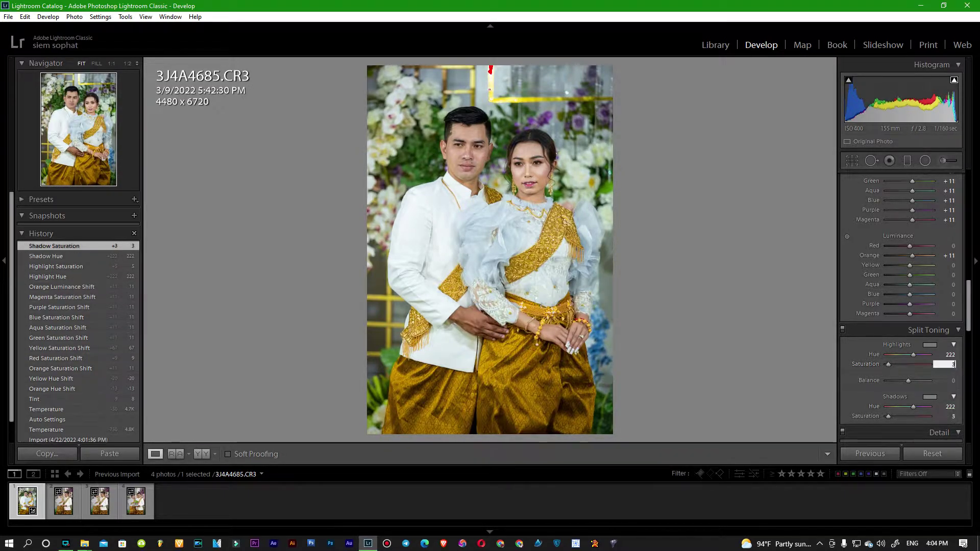
left_click(542, 178)
left_click(449, 173)
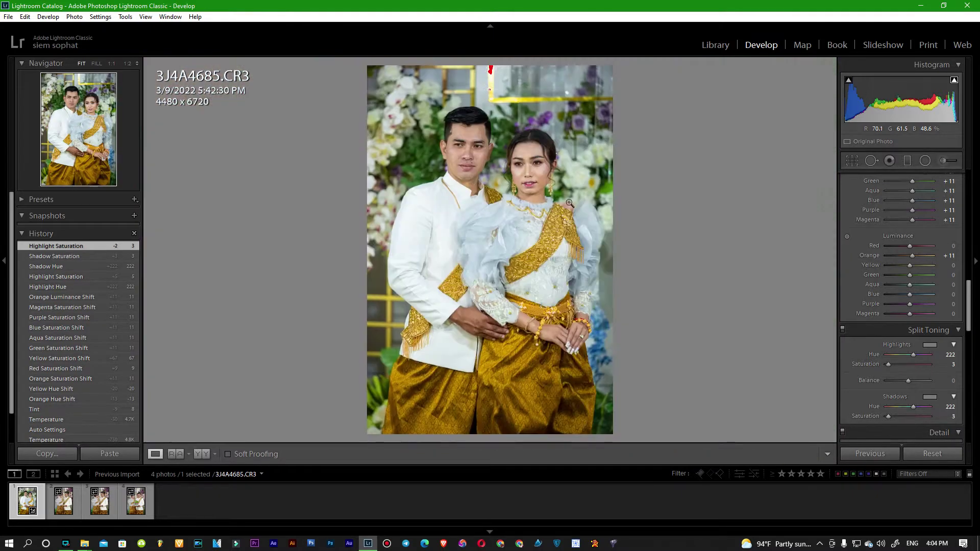
Raise Detail panel luminance noise reduction to 51.
scroll(919, 317, "down", 3)
scroll(908, 367, "down", 2)
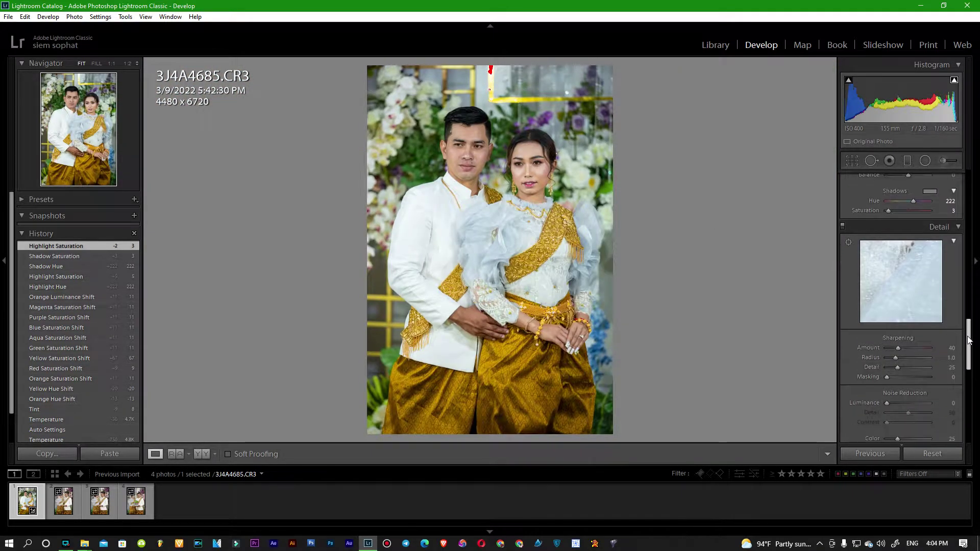
left_click_drag(886, 402, 909, 403)
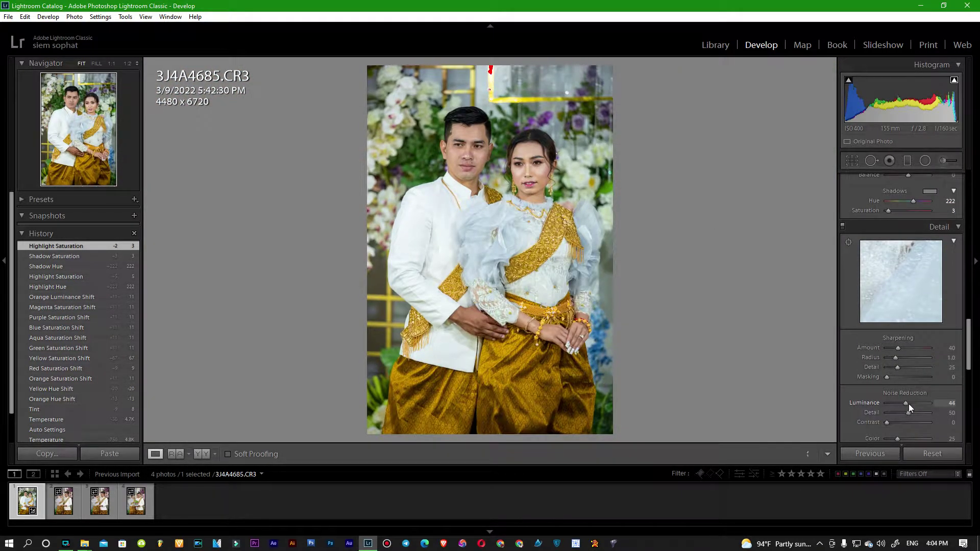
Inspect the bride's and groom's skin at 1:1, then scroll the panel back up.
left_click(529, 170)
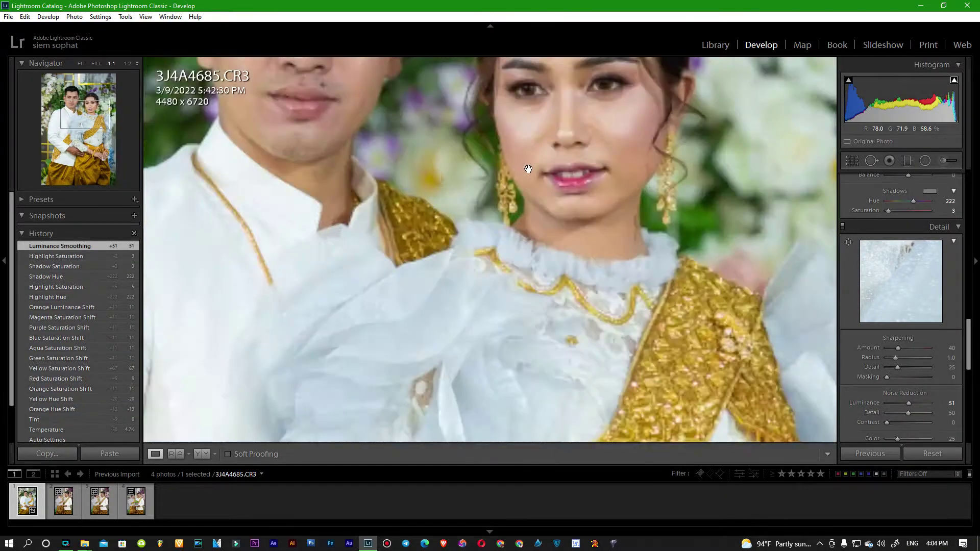
left_click(561, 158)
left_click(530, 154)
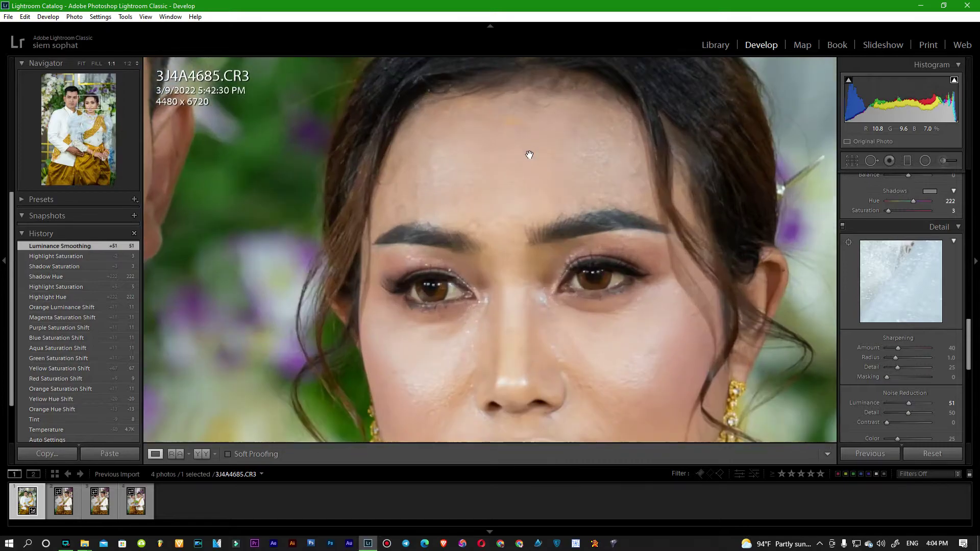
left_click(540, 189)
left_click(461, 150)
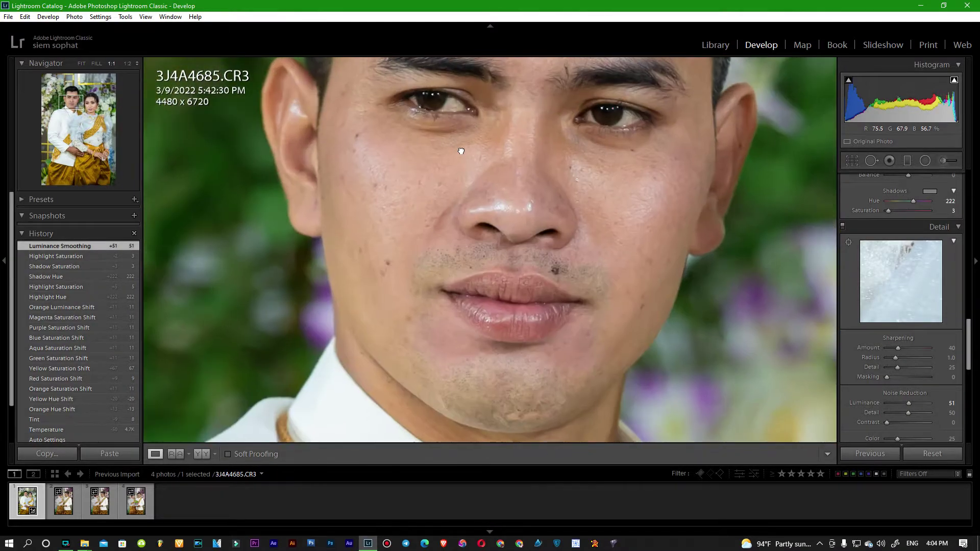
left_click_drag(968, 345, 964, 212)
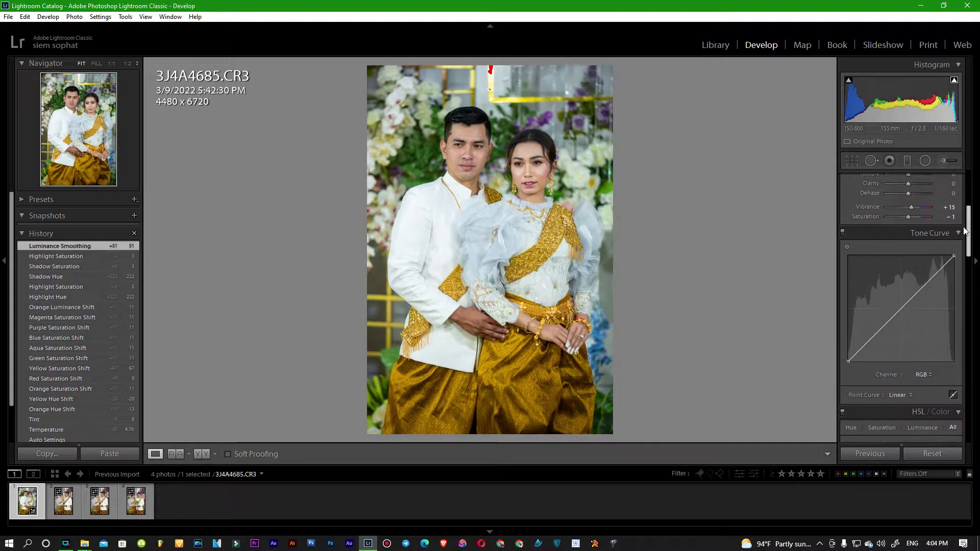
Lower Vibrance to +10.
left_click(948, 309)
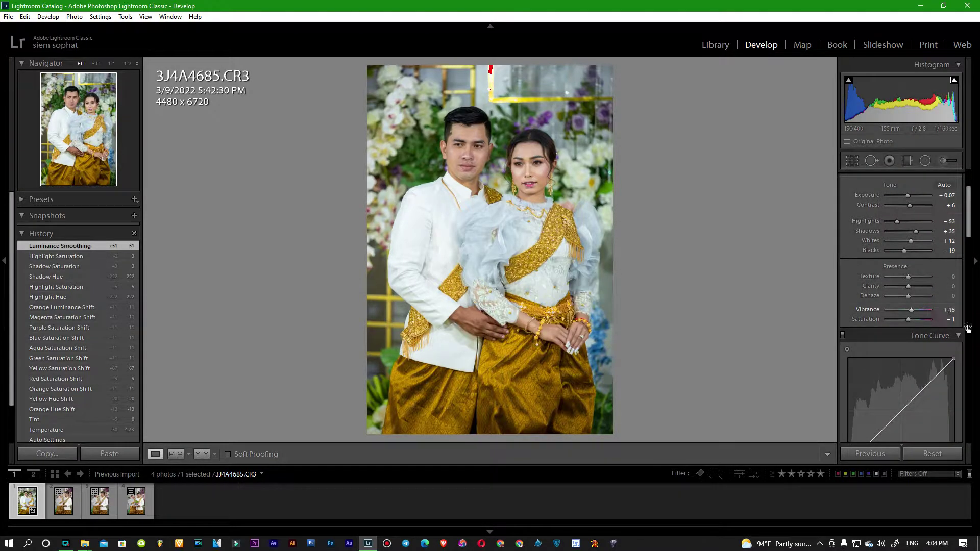
key("Down")
key("Down")
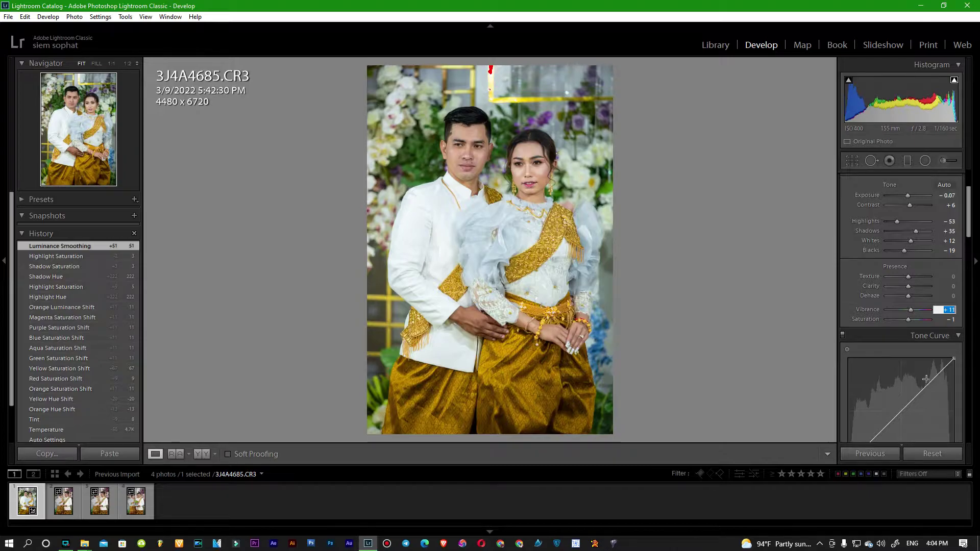
key("Down")
key("Return")
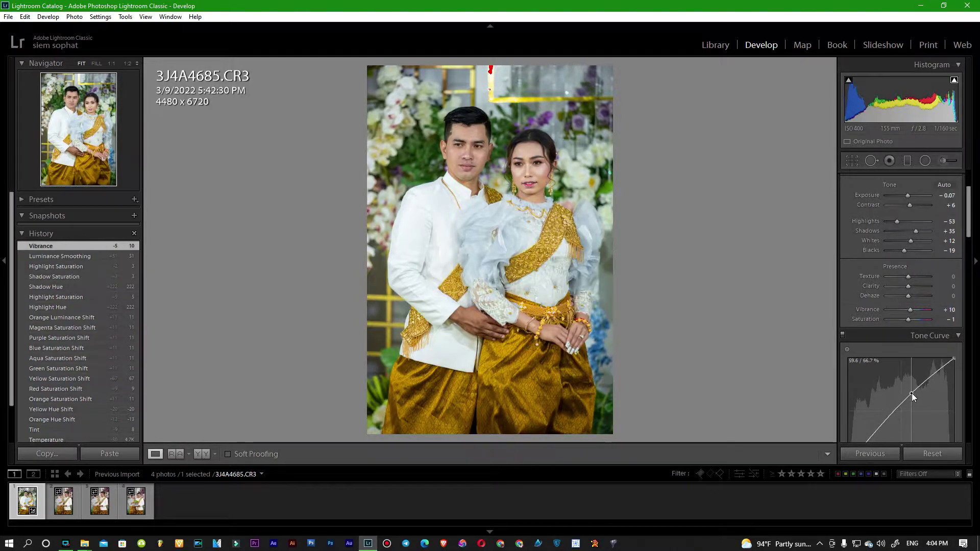
Add a slight lift to the RGB tone curve, checking faces at 1:1, then nudge it back down.
left_click_drag(917, 391, 918, 388)
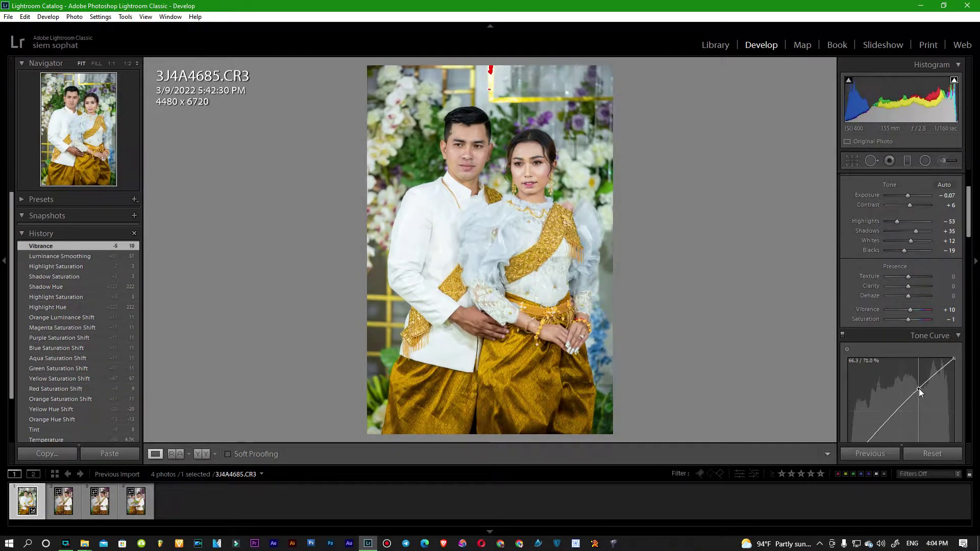
left_click(475, 163)
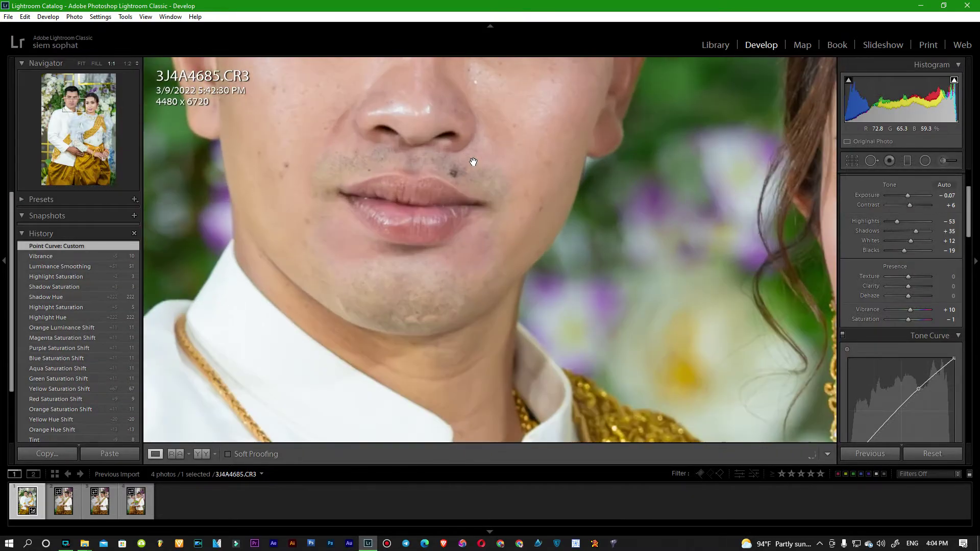
left_click(471, 164)
left_click(530, 165)
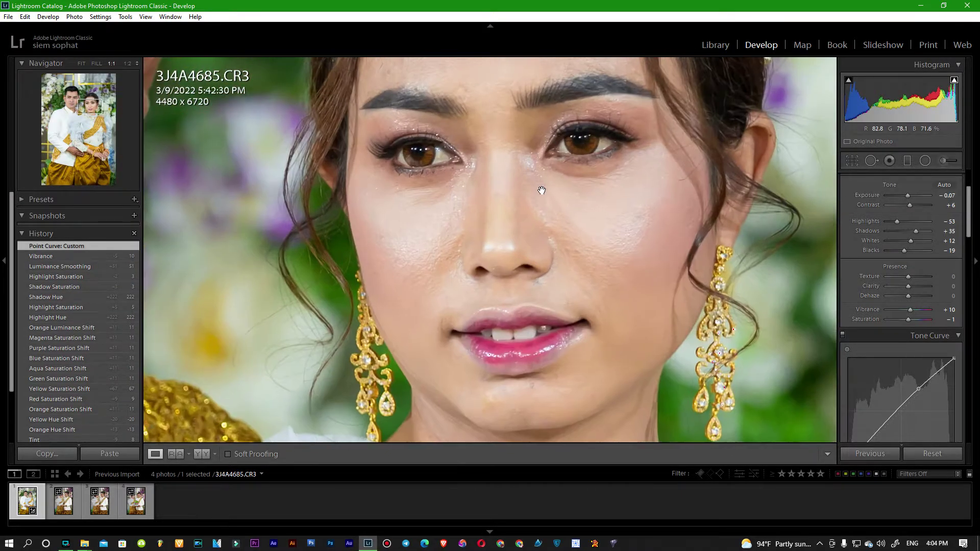
left_click(543, 192)
left_click(531, 158)
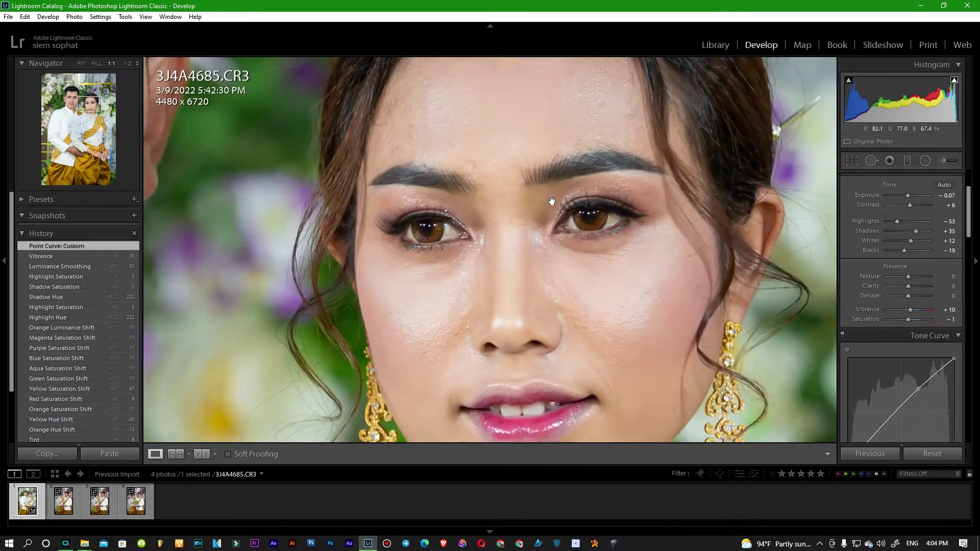
mouse_move(919, 396)
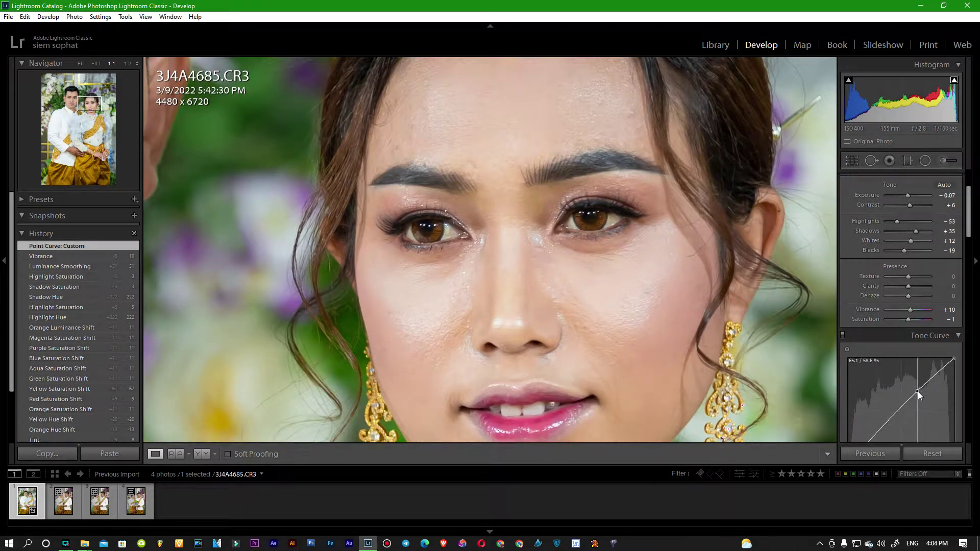
left_click_drag(917, 391, 916, 392)
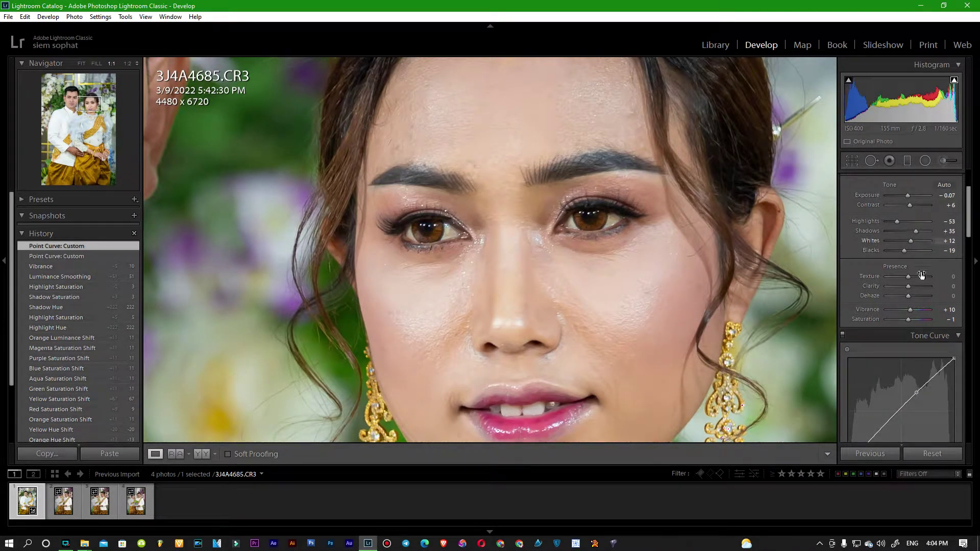
Darken Blacks to −33 and pull Dehaze negative, checking the groom's face at 1:1.
left_click_drag(903, 251, 898, 252)
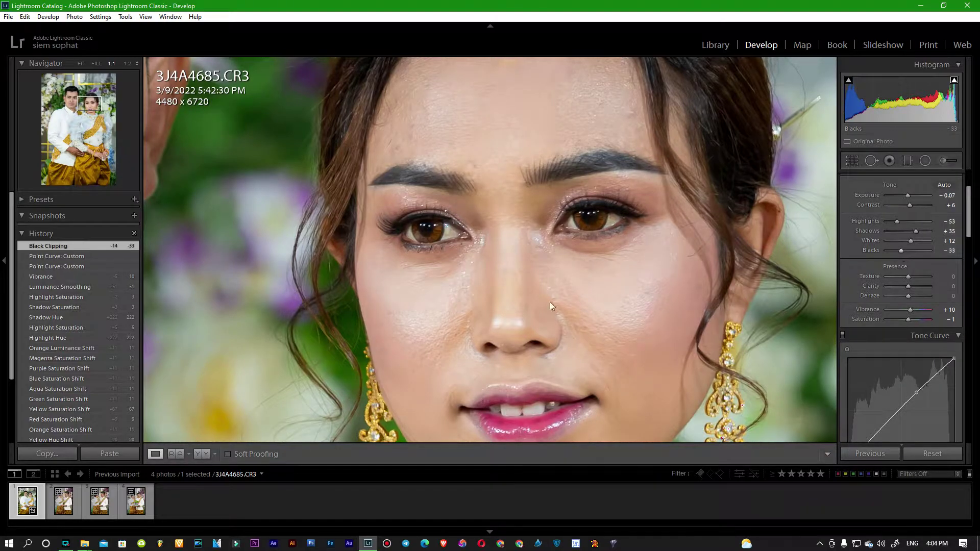
left_click(510, 245)
left_click(461, 177)
left_click(722, 248)
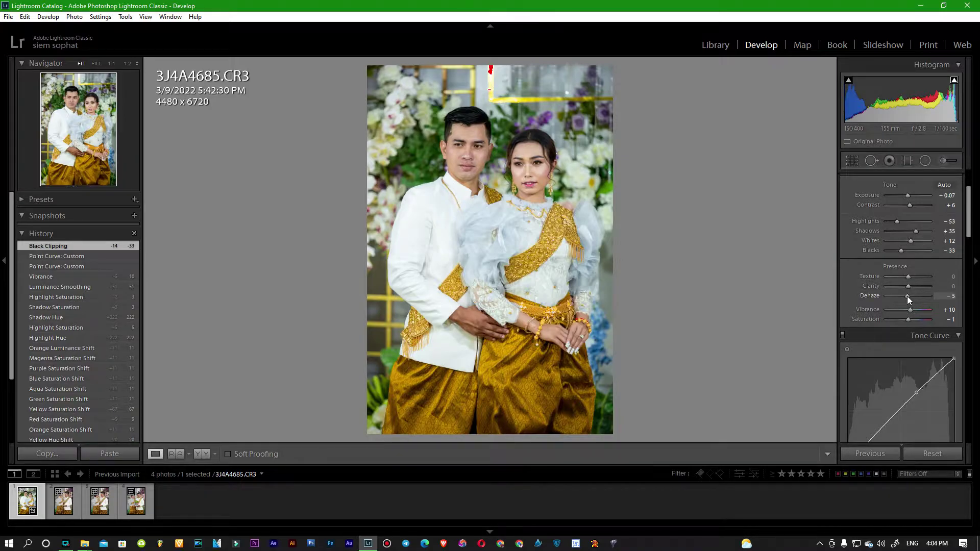
mouse_move(908, 296)
left_mouse_down()
mouse_move(951, 302)
mouse_move(908, 304)
mouse_move(905, 277)
left_mouse_up()
Inspect the bride's earring and face at 1:1, panning across to the groom.
left_click(507, 190)
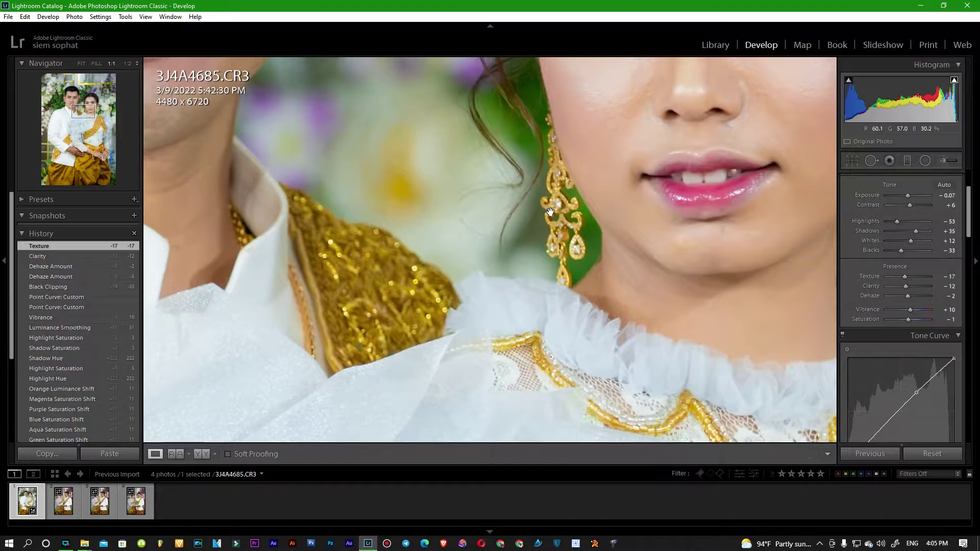
left_click(536, 210)
left_click(545, 187)
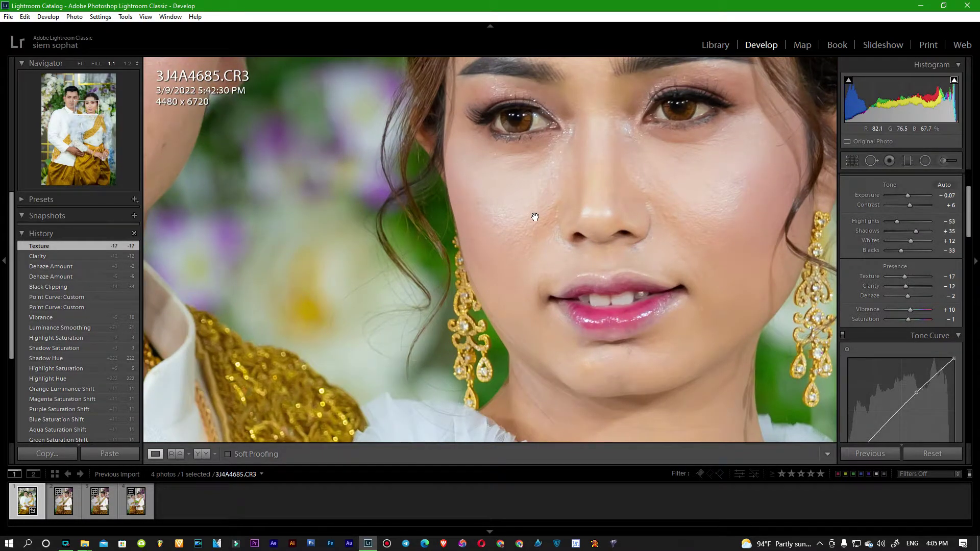
left_click_drag(536, 207, 581, 246)
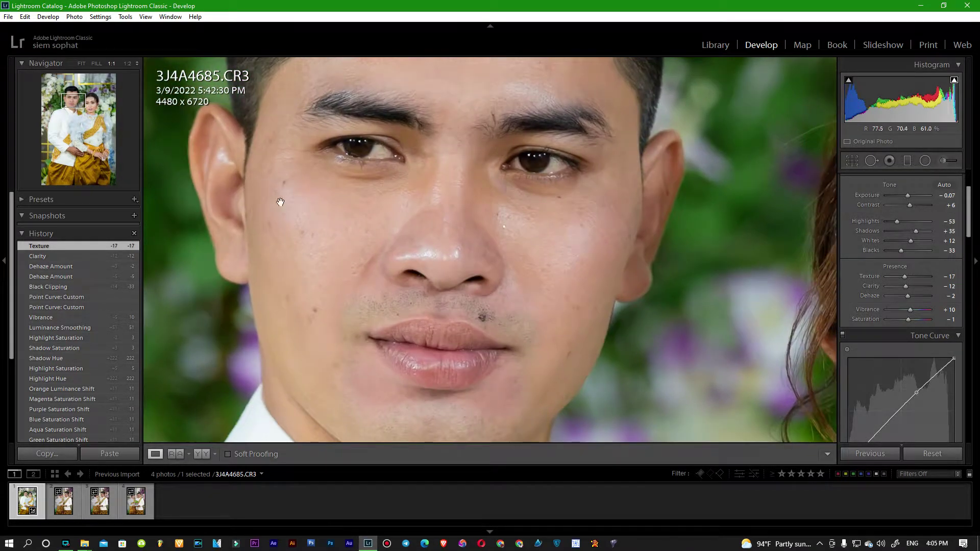
scroll(966, 236, "up", 3)
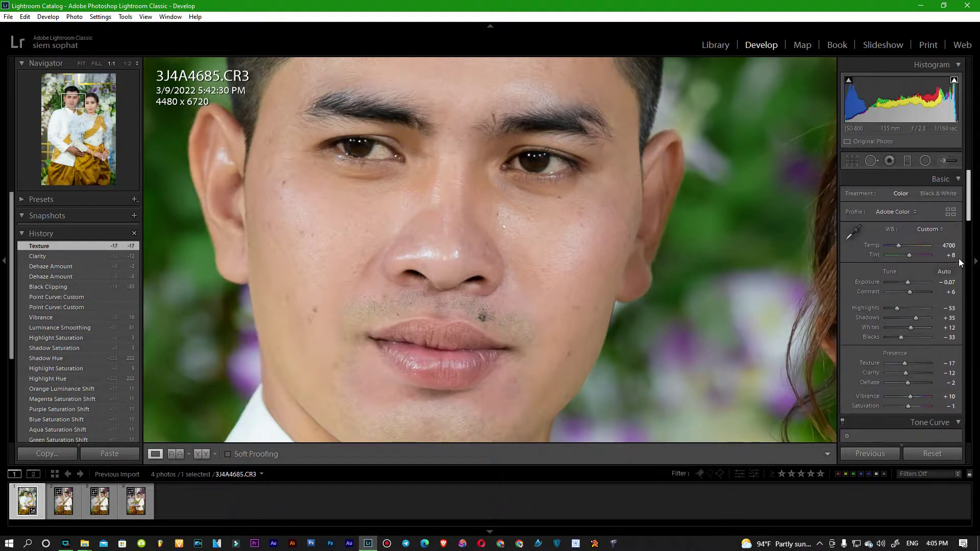
Set Temp to 4550, then compare Fit and 1:1 views of the woman's face.
left_click(945, 246)
left_click(586, 230)
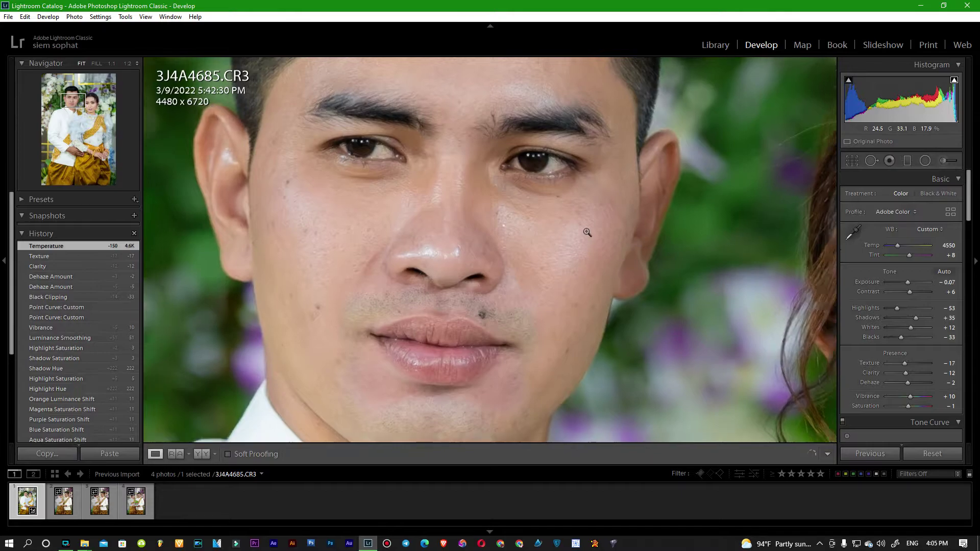
left_click(545, 169)
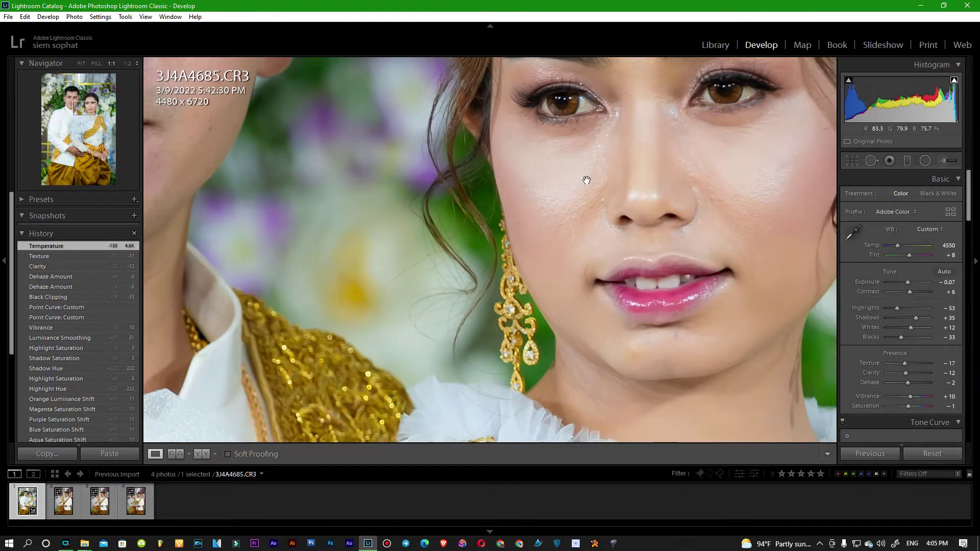
Drag HSL Orange hue to −18 and Yellow hue to −22, comparing Fit and 1:1 views.
scroll(916, 352, "down", 3)
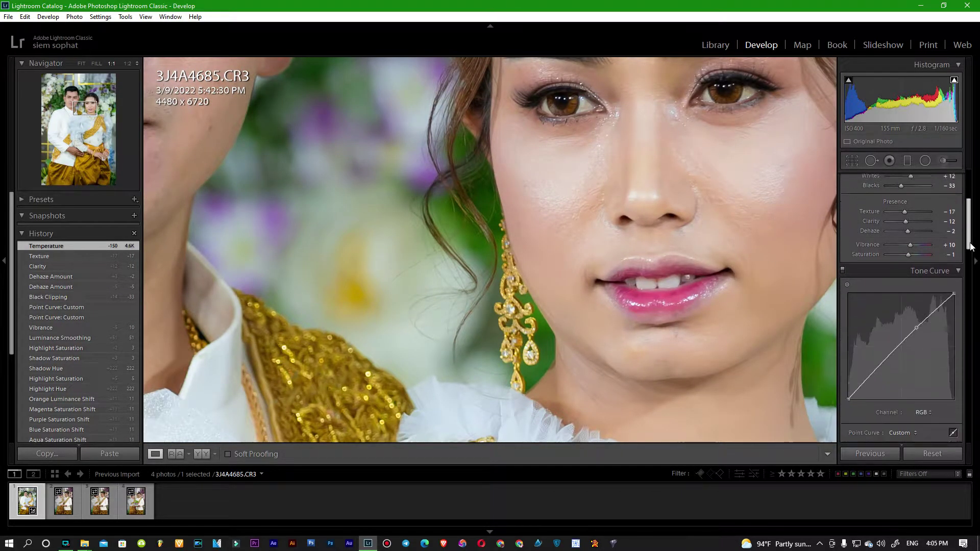
scroll(916, 352, "down", 3)
scroll(916, 352, "down", 2)
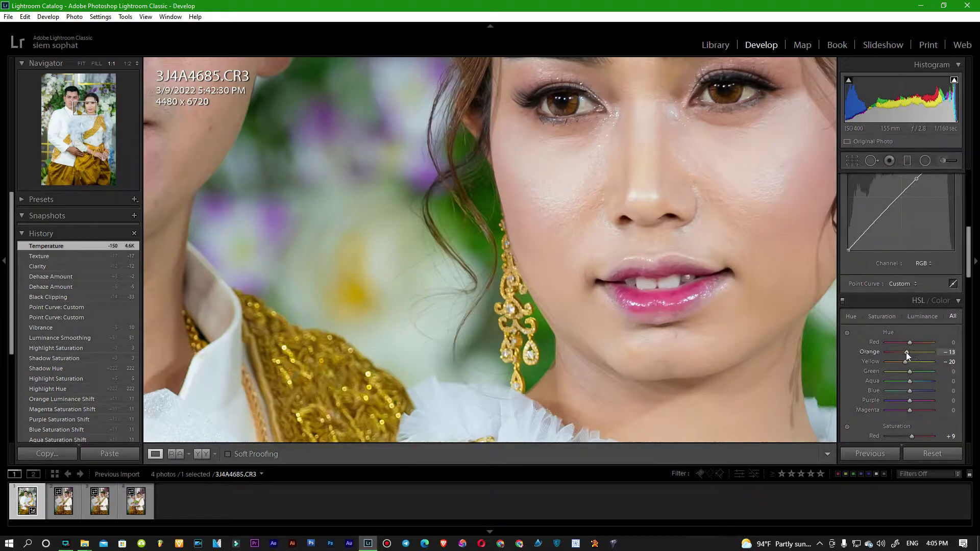
mouse_move(901, 353)
left_mouse_down()
mouse_move(911, 363)
mouse_move(899, 362)
mouse_move(927, 363)
mouse_move(883, 364)
left_mouse_up()
left_click_drag(899, 363, 904, 362)
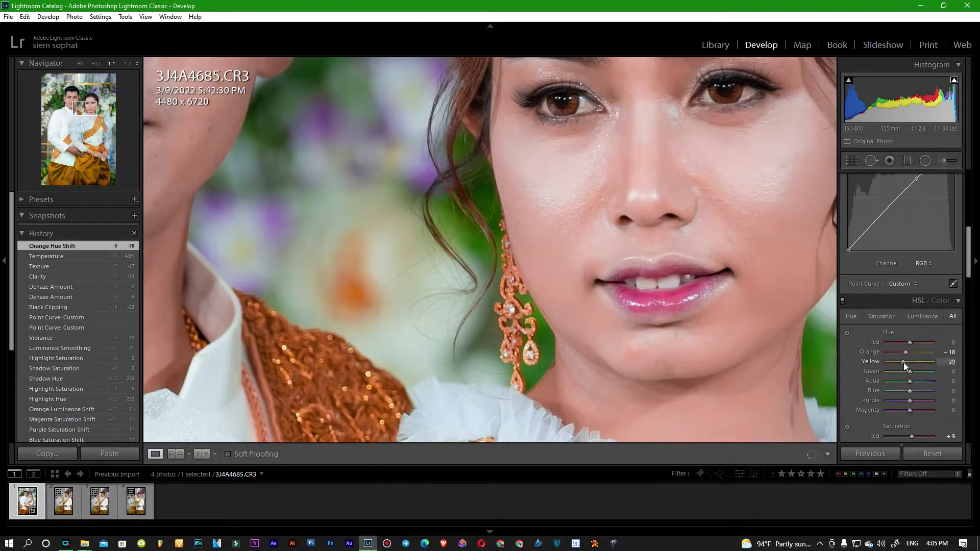
left_click(716, 257)
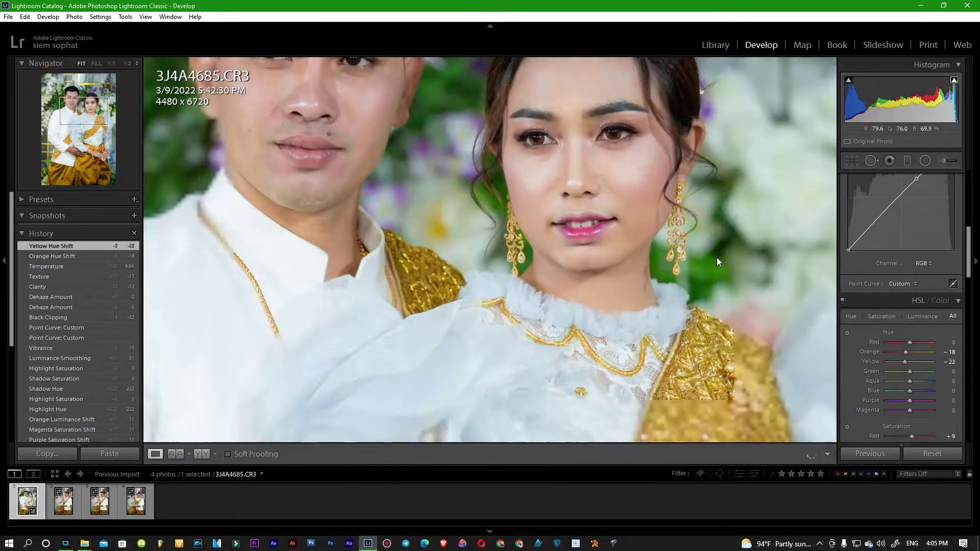
left_click(537, 176)
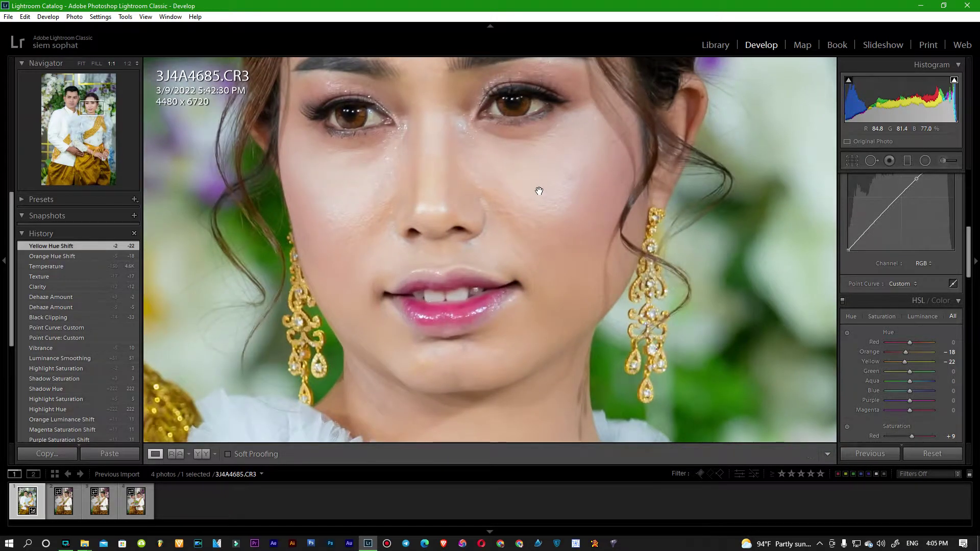
left_click_drag(968, 272, 968, 297)
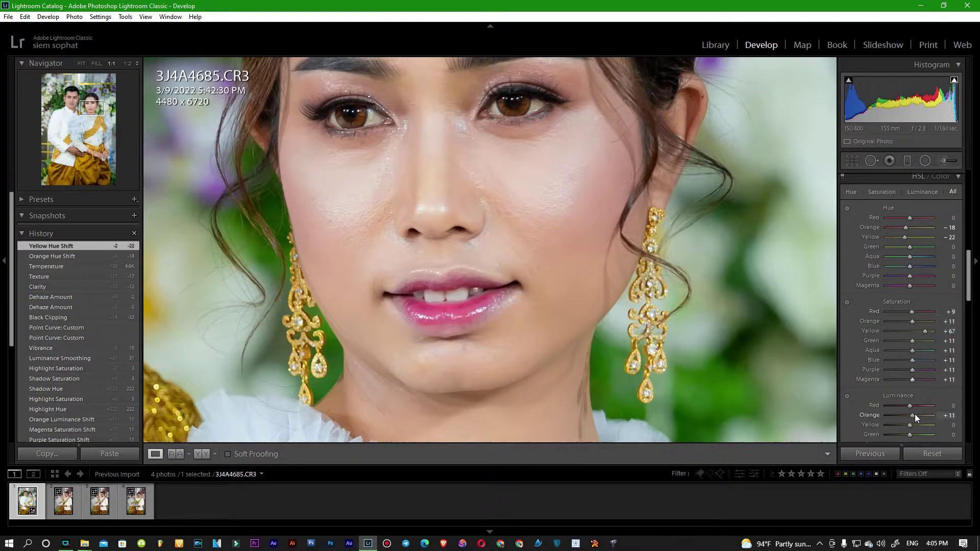
Set red luminance to +4 and yellow luminance to +22, then inspect both faces at 1:2 zoom.
mouse_move(911, 406)
left_mouse_down()
mouse_move(904, 425)
mouse_move(917, 425)
left_mouse_up()
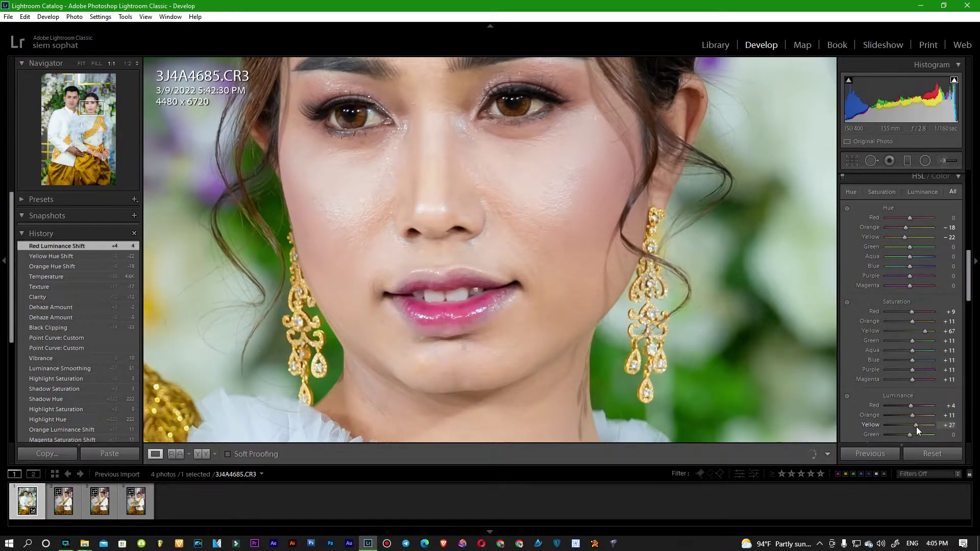
left_click(495, 265)
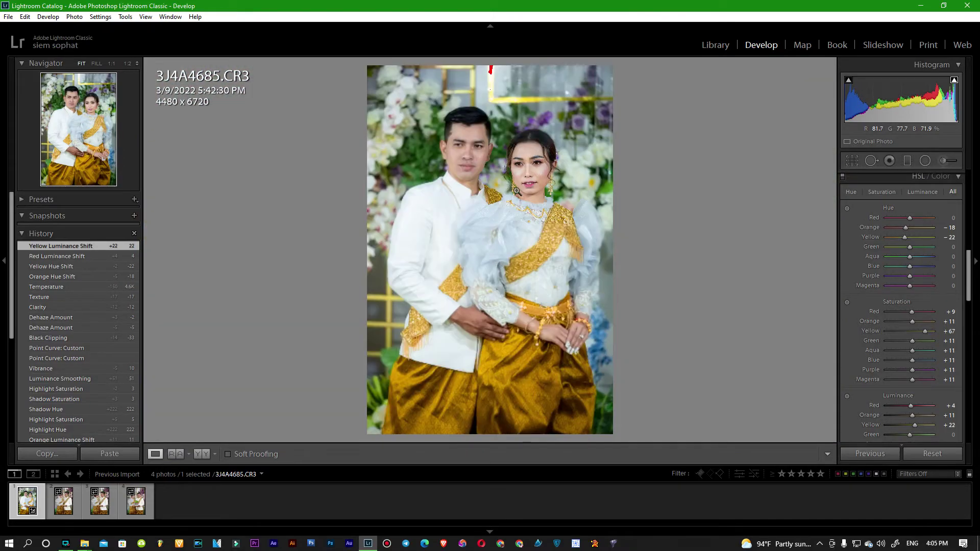
left_click(549, 222)
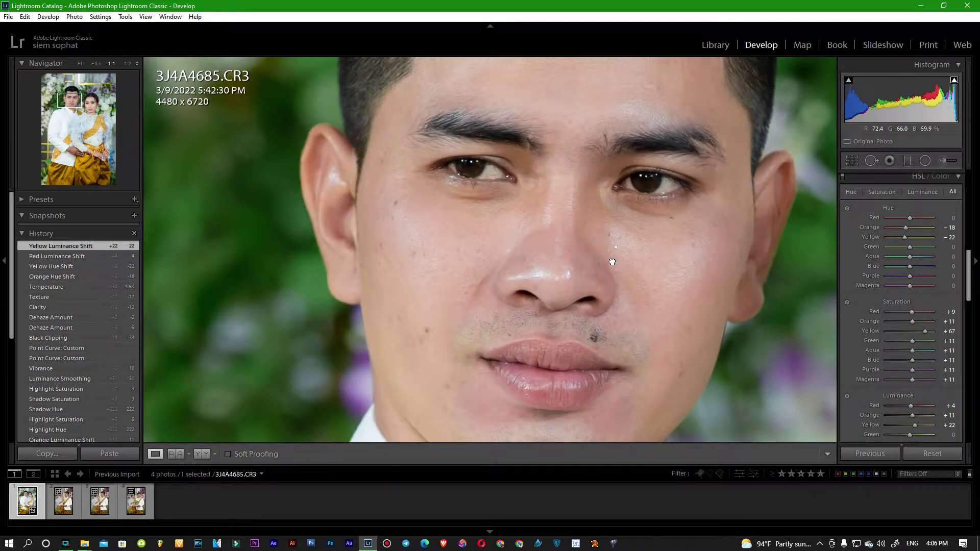
scroll(612, 262, "right", 5)
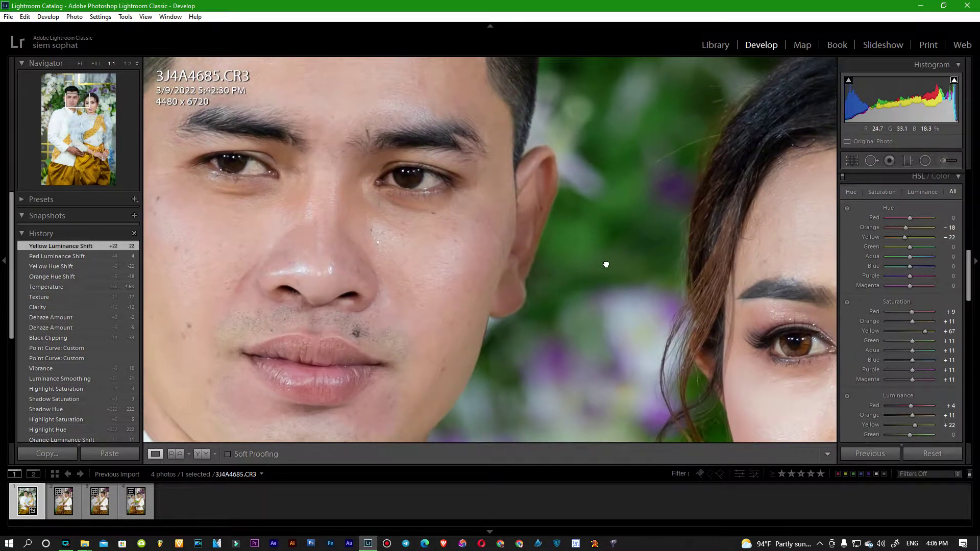
left_click(620, 266)
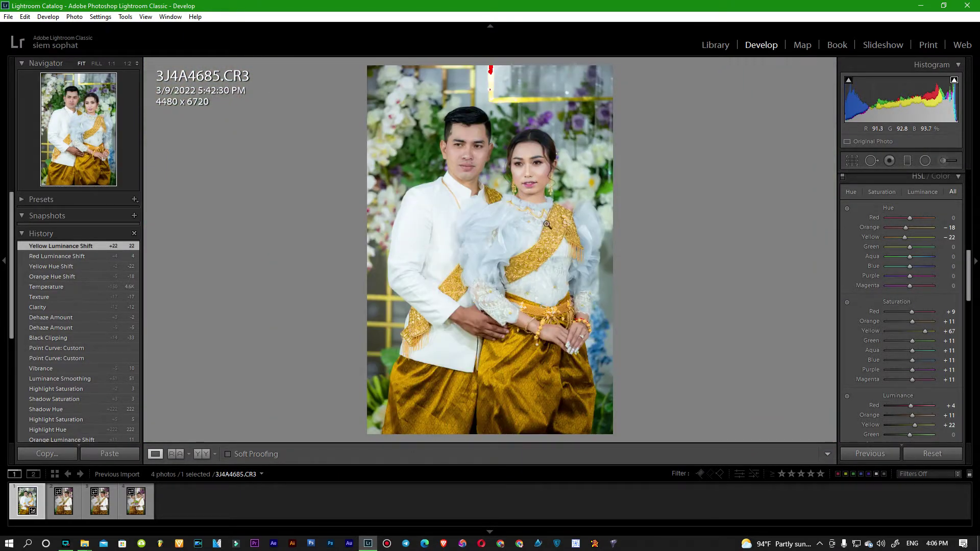
left_click(547, 224)
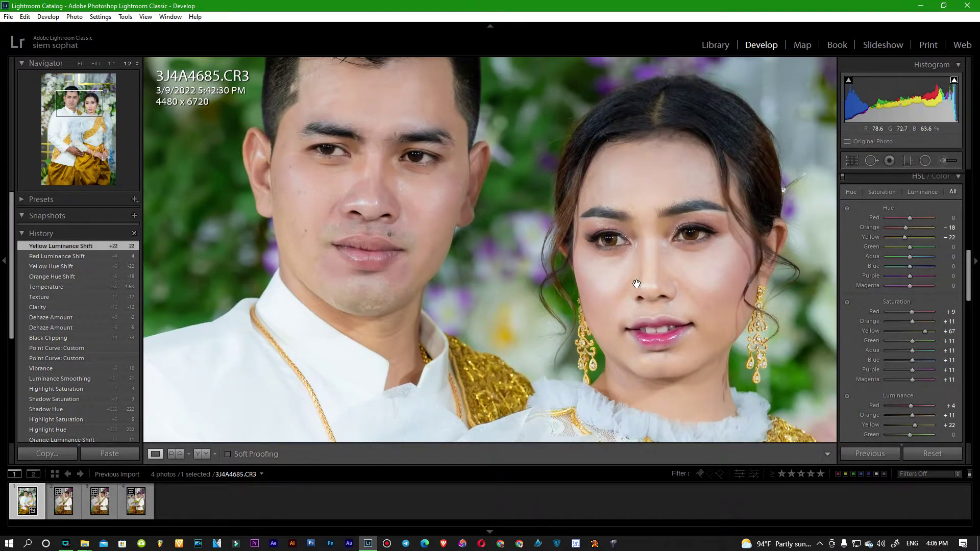
left_click_drag(636, 284, 605, 284)
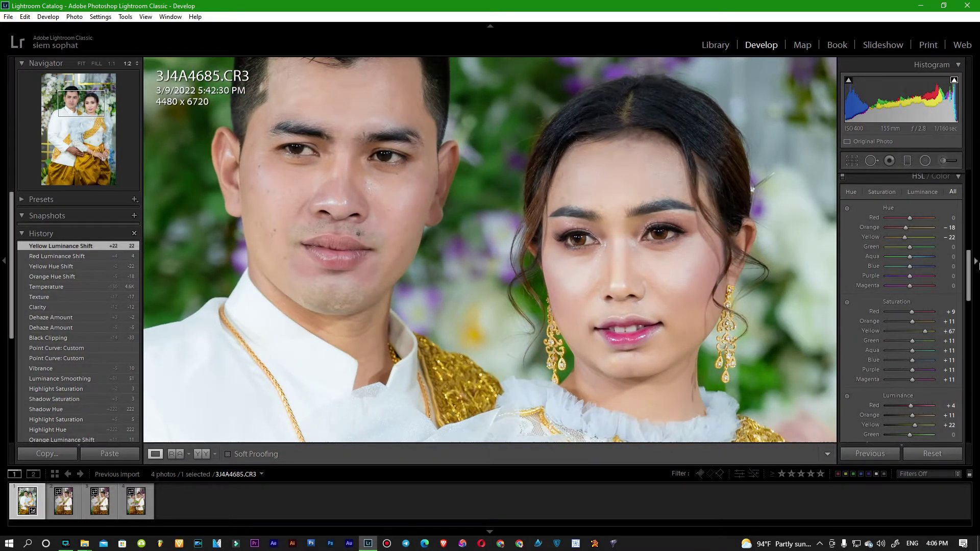
Lower purple and magenta saturation to -2 each and raise red saturation to +13.
scroll(975, 276, "down", 3)
scroll(974, 296, "down", 2)
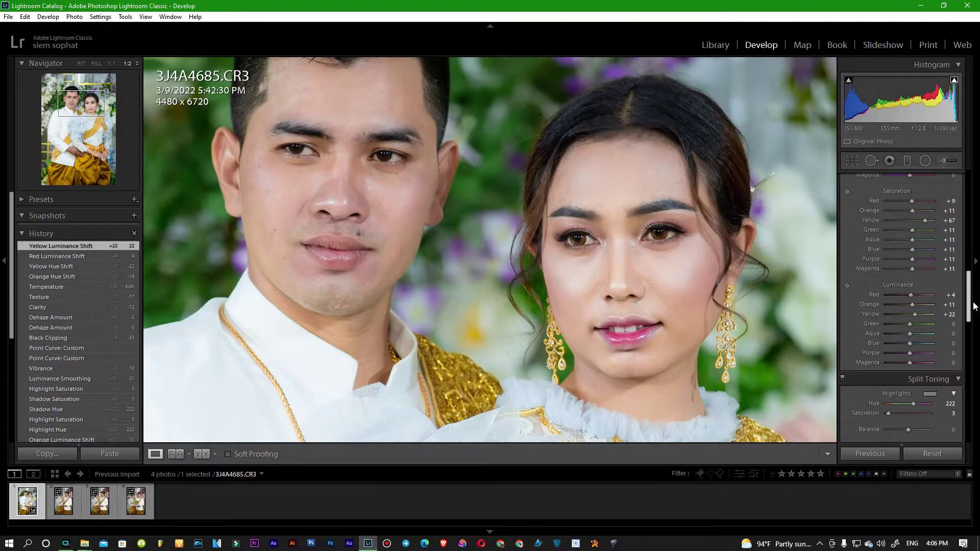
left_click_drag(974, 306, 975, 301)
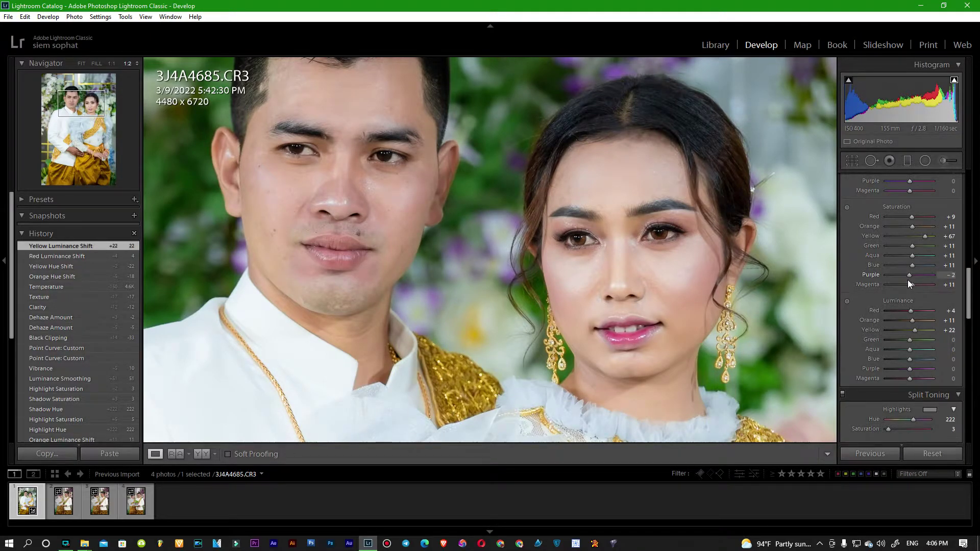
left_click_drag(913, 284, 911, 285)
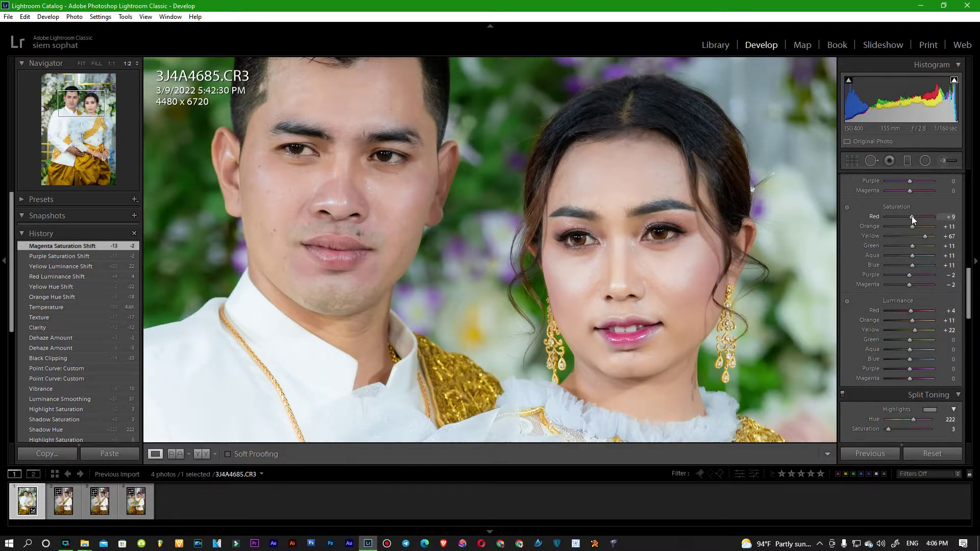
left_click_drag(911, 216, 912, 216)
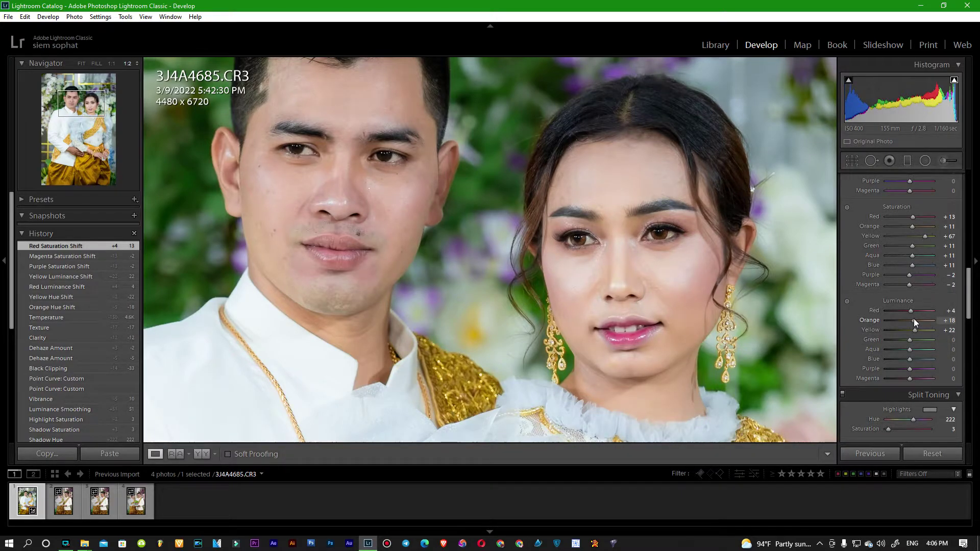
Raise orange, yellow and red luminance to +31 and check the couple's faces up close.
left_click_drag(907, 322, 913, 320)
mouse_move(913, 320)
left_mouse_down()
mouse_move(908, 330)
mouse_move(921, 332)
left_mouse_up()
mouse_move(916, 332)
left_mouse_down()
mouse_move(917, 311)
mouse_move(906, 311)
mouse_move(921, 311)
left_mouse_up()
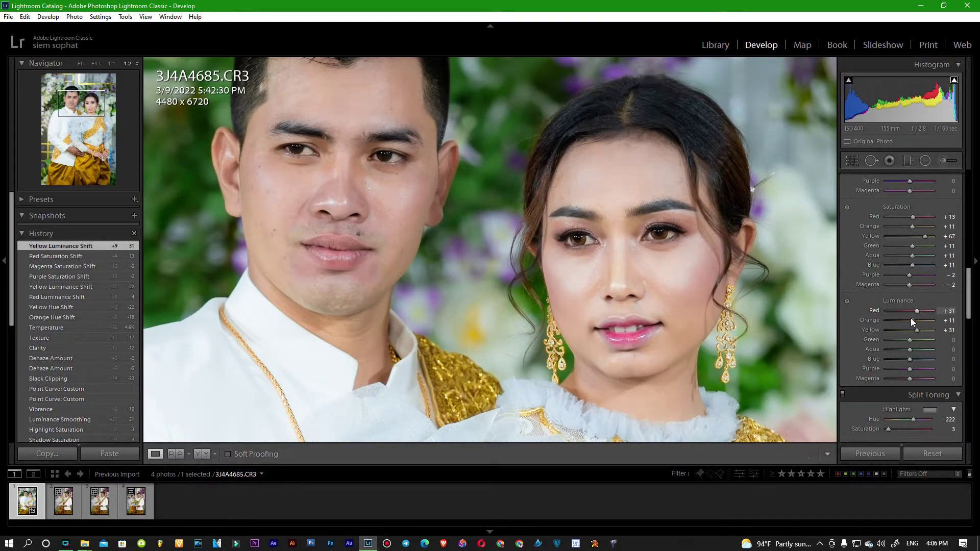
left_click_drag(916, 312, 916, 312)
left_click(673, 286)
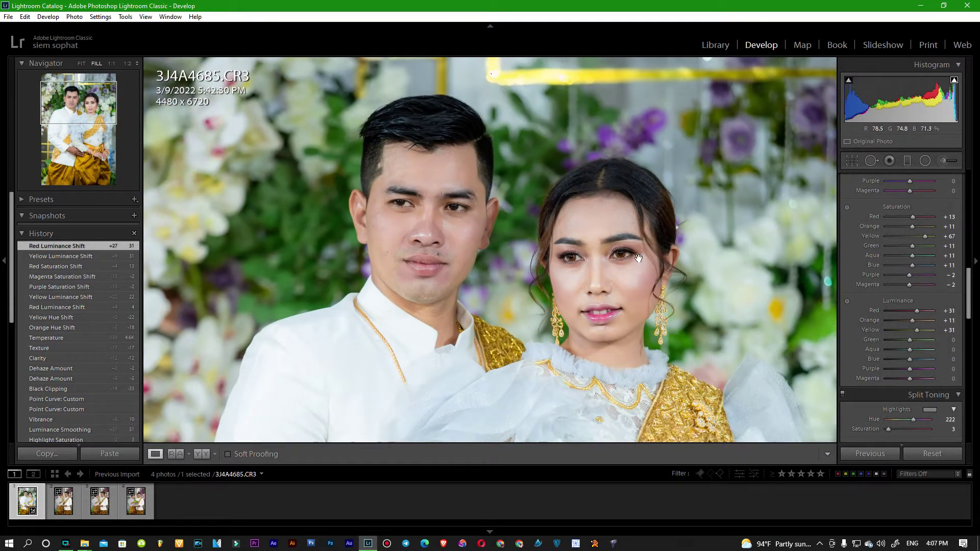
scroll(971, 296, "down", 1)
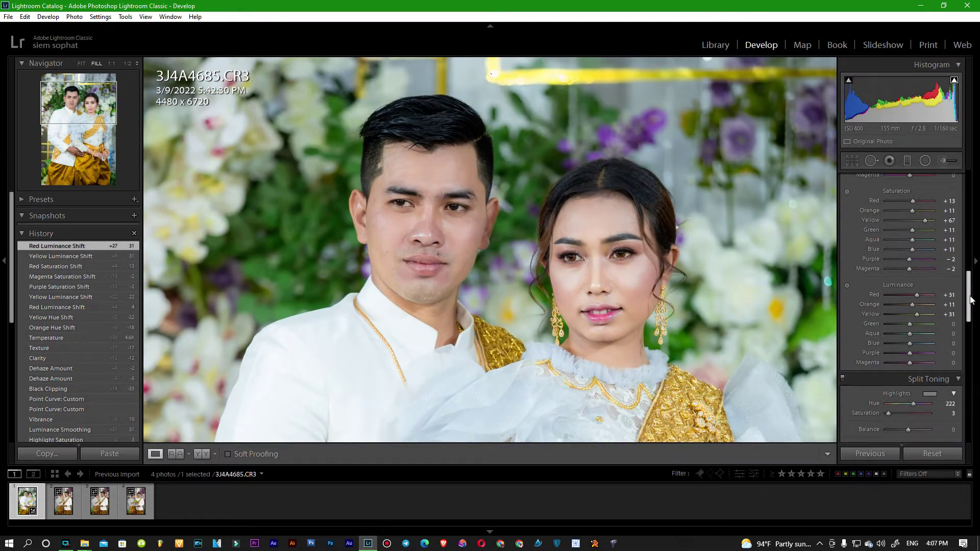
left_click(643, 325)
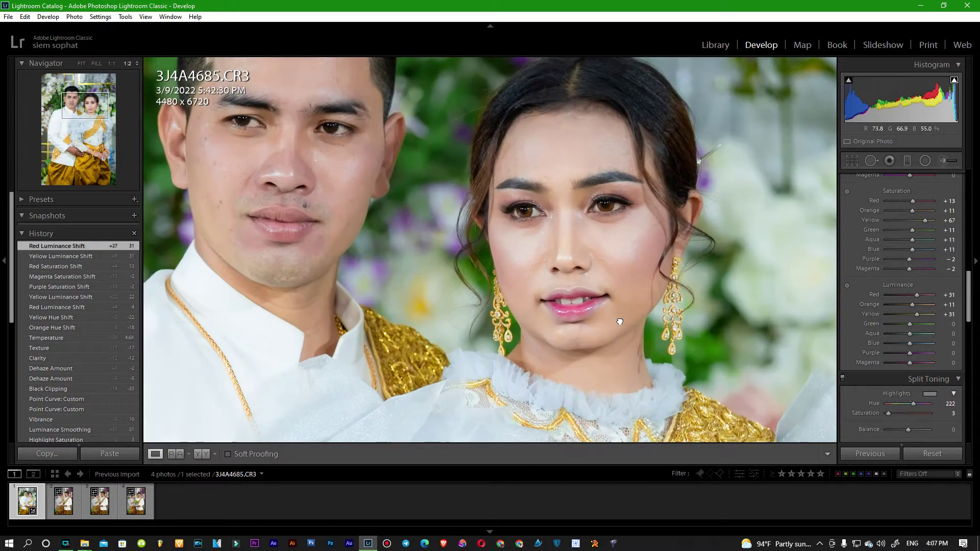
left_click(735, 320)
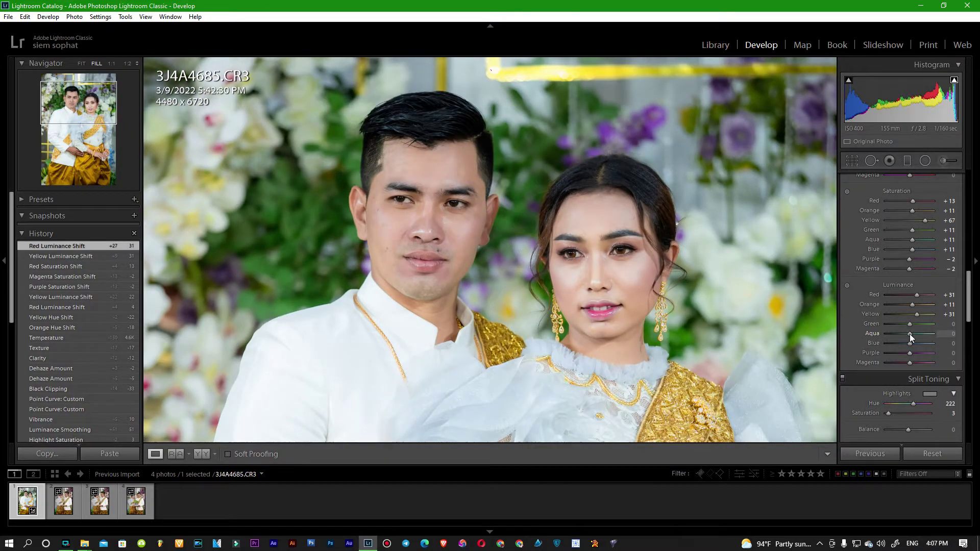
Raise aqua and blue luminance to +31, inspect the bride's face, then zoom back out.
mouse_move(910, 334)
left_mouse_down()
mouse_move(922, 333)
mouse_move(901, 334)
mouse_move(927, 335)
mouse_move(918, 338)
left_mouse_up()
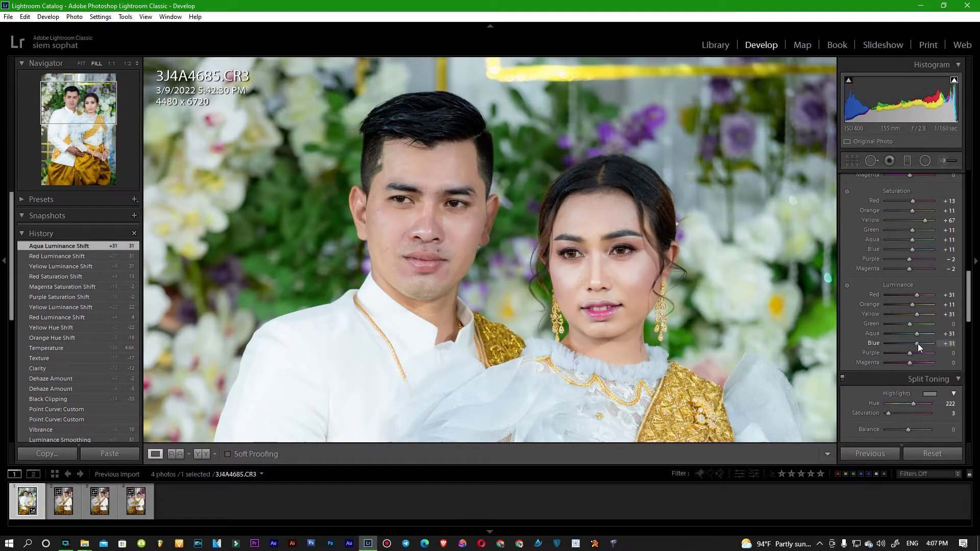
left_click_drag(911, 344, 916, 344)
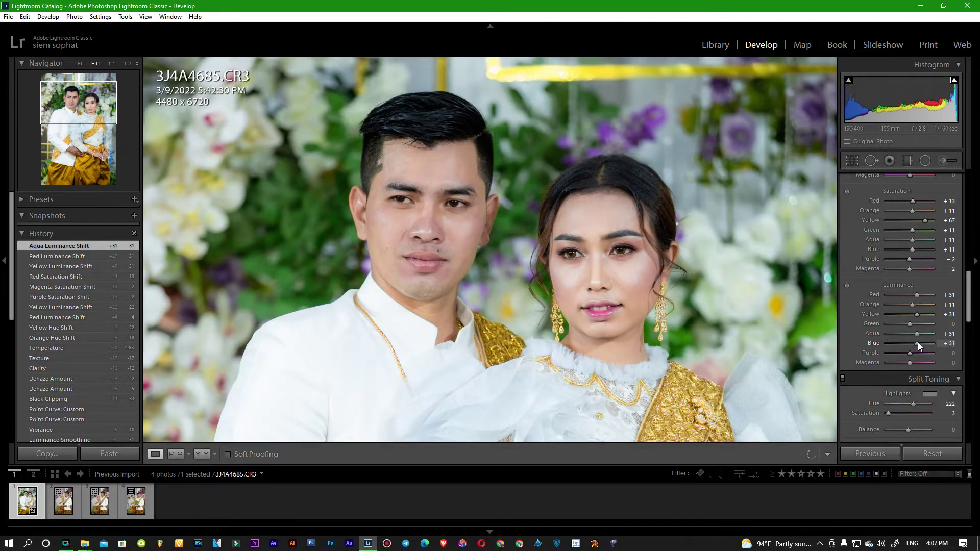
left_click_drag(918, 343, 918, 343)
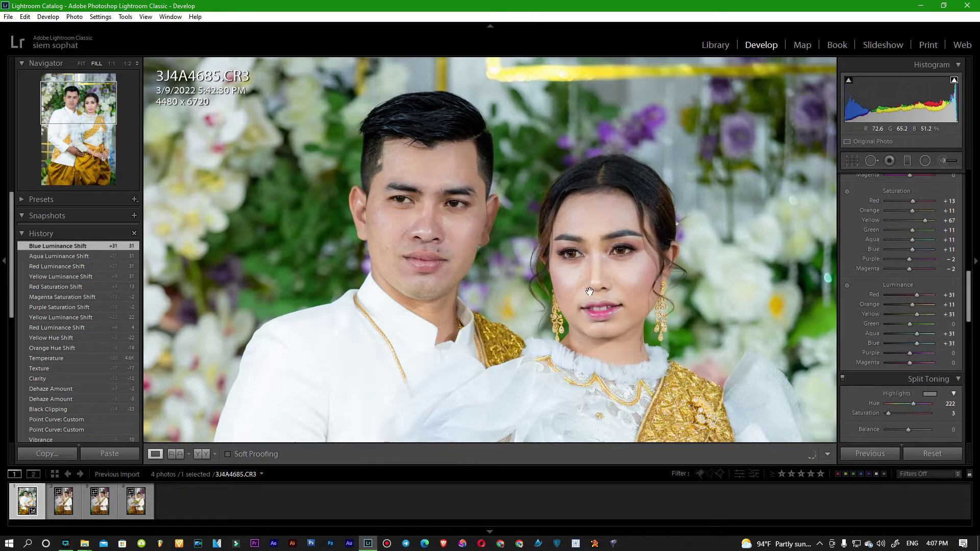
left_click(590, 291)
left_click_drag(647, 305, 620, 312)
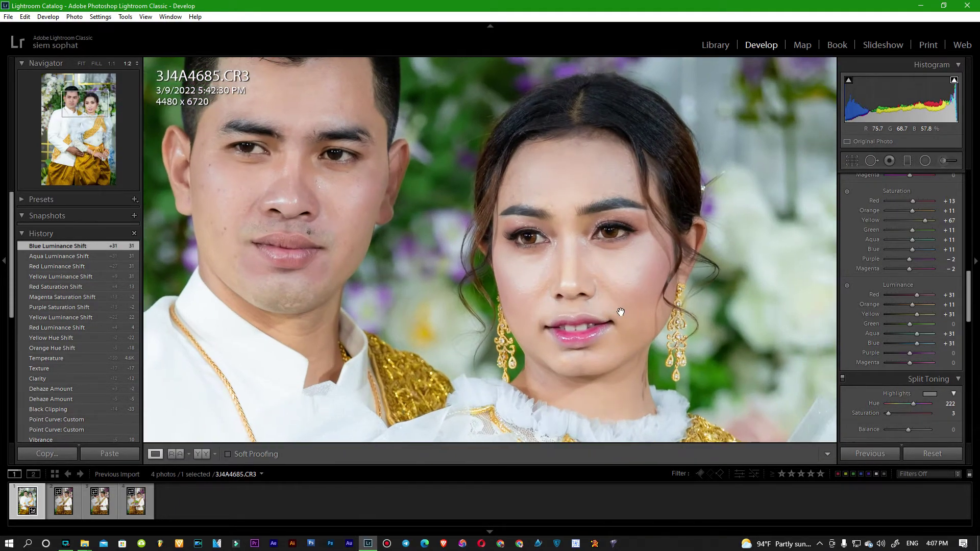
key("ctrl+minus")
key("ctrl+minus")
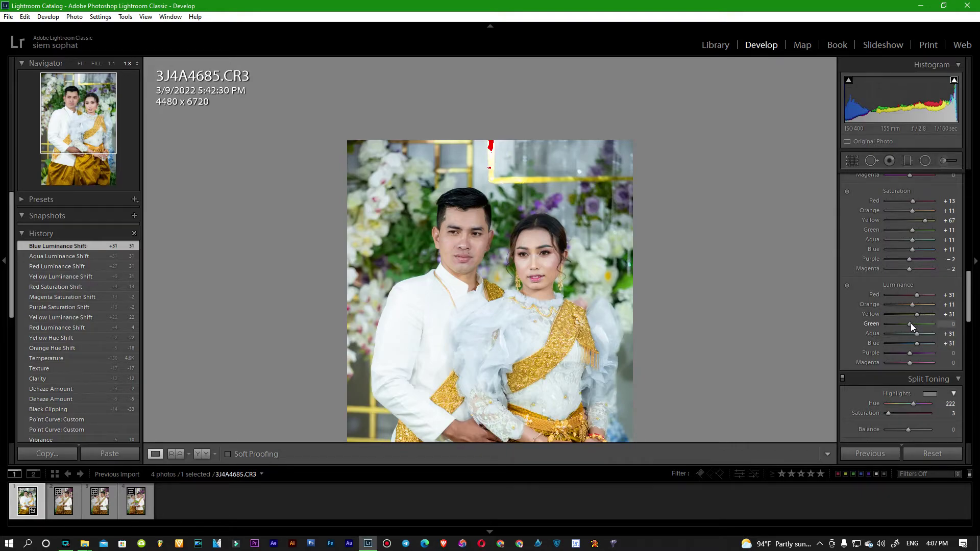
Set green luminance to +24 and enlarge the photo to fill the view.
left_click_drag(910, 323, 922, 326)
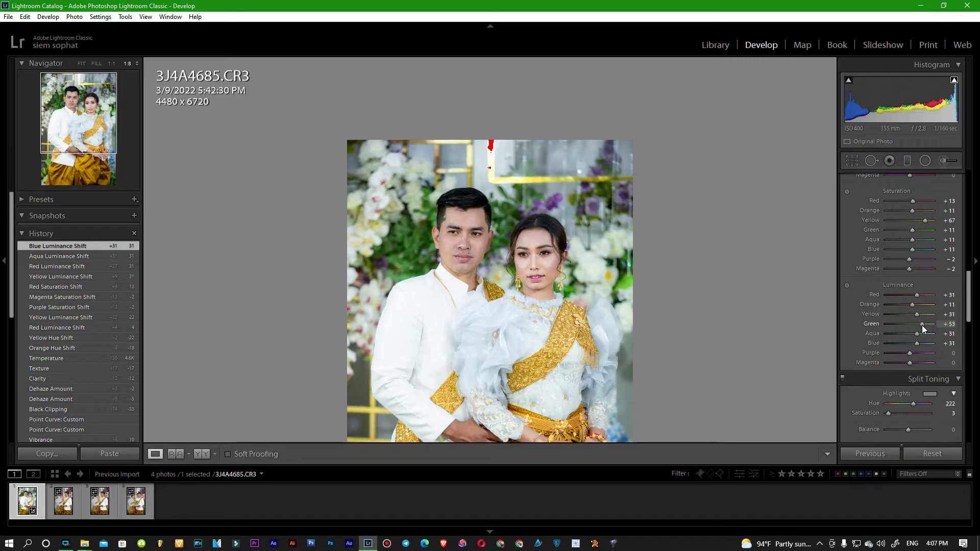
left_click_drag(915, 329, 914, 326)
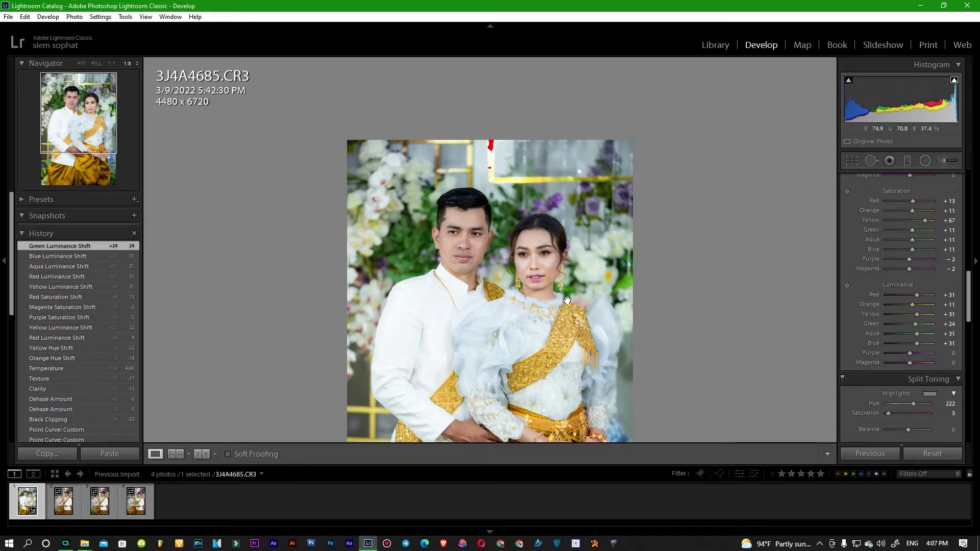
mouse_move(972, 312)
left_mouse_down()
mouse_move(972, 349)
mouse_move(963, 328)
left_mouse_up()
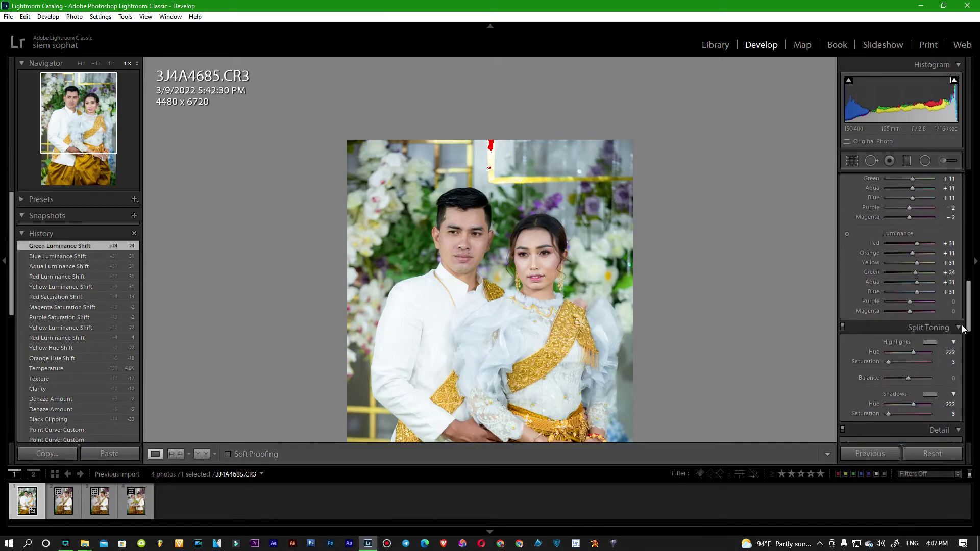
left_click_drag(545, 320, 550, 217)
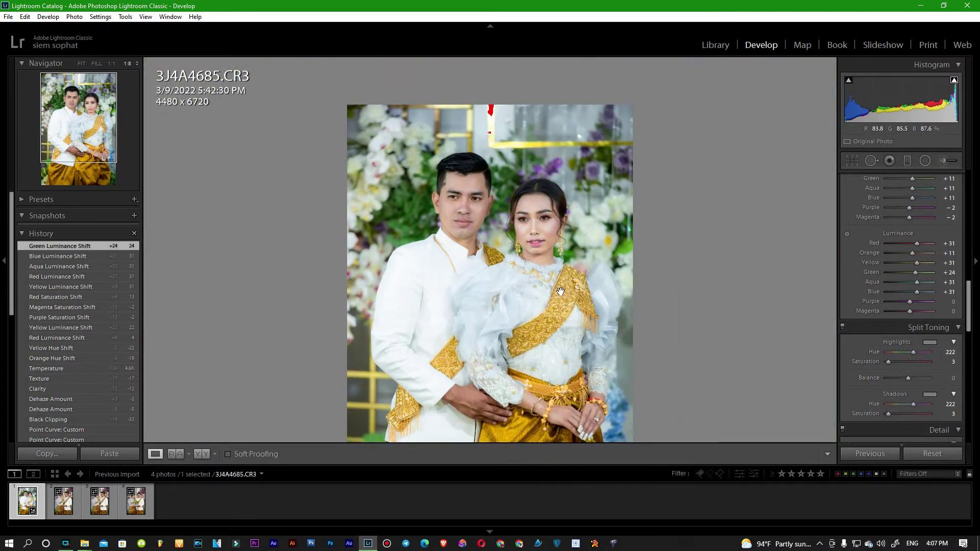
left_click(551, 217)
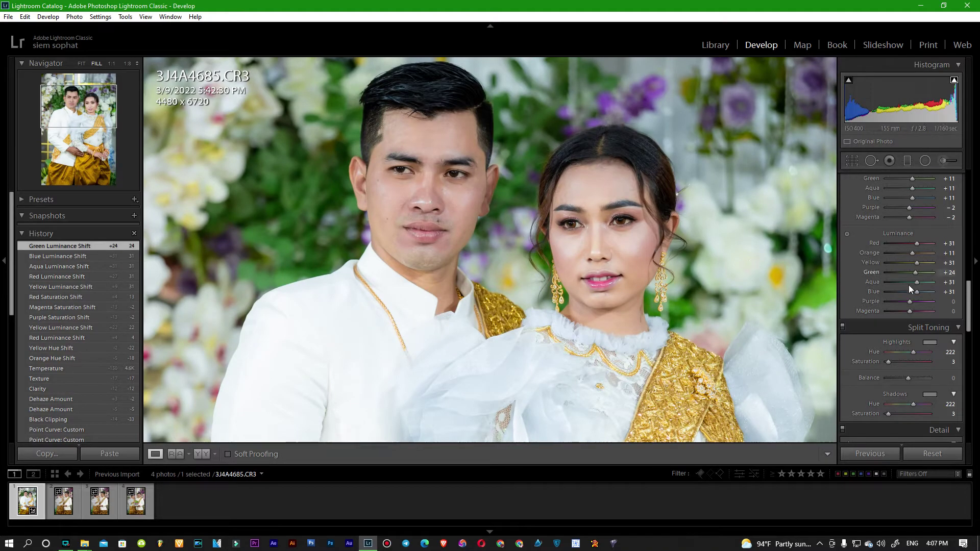
left_click_drag(965, 302, 977, 285)
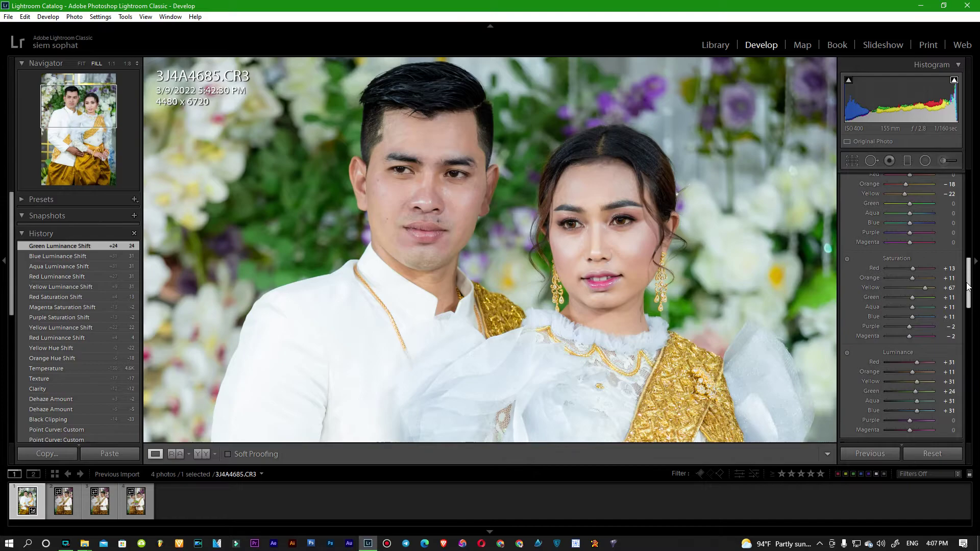
Shift the yellow hue toward orange, settling it at -33.
left_click_drag(967, 286, 967, 263)
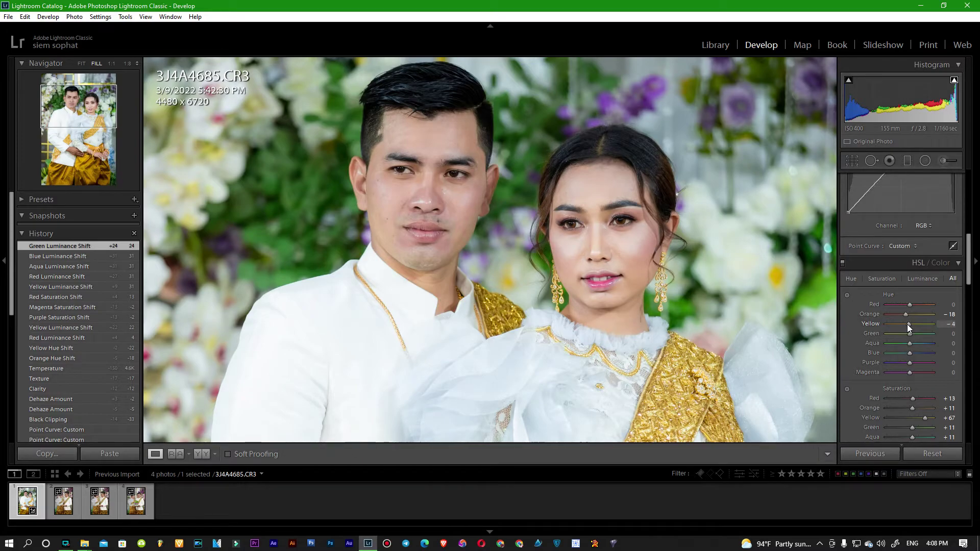
left_click_drag(908, 323, 900, 326)
left_click_drag(900, 325, 901, 326)
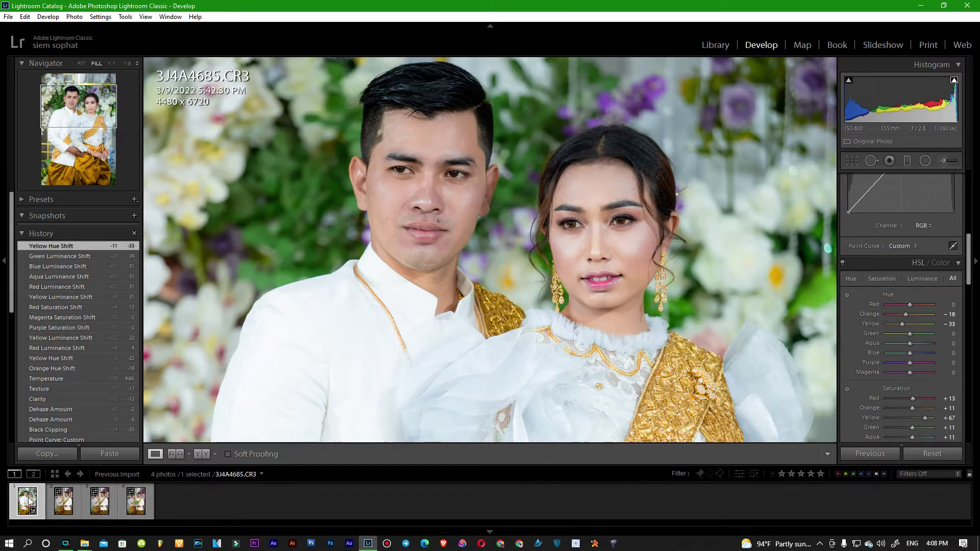
Copy the portrait's develop settings and paste them onto 3J4A4697.CR3.
left_click(43, 452)
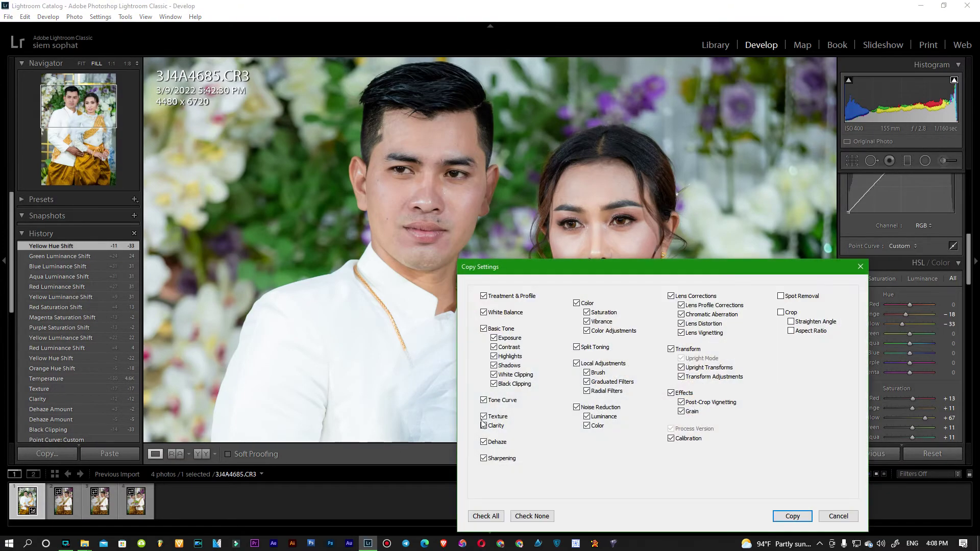
left_click(788, 517)
left_click(67, 499)
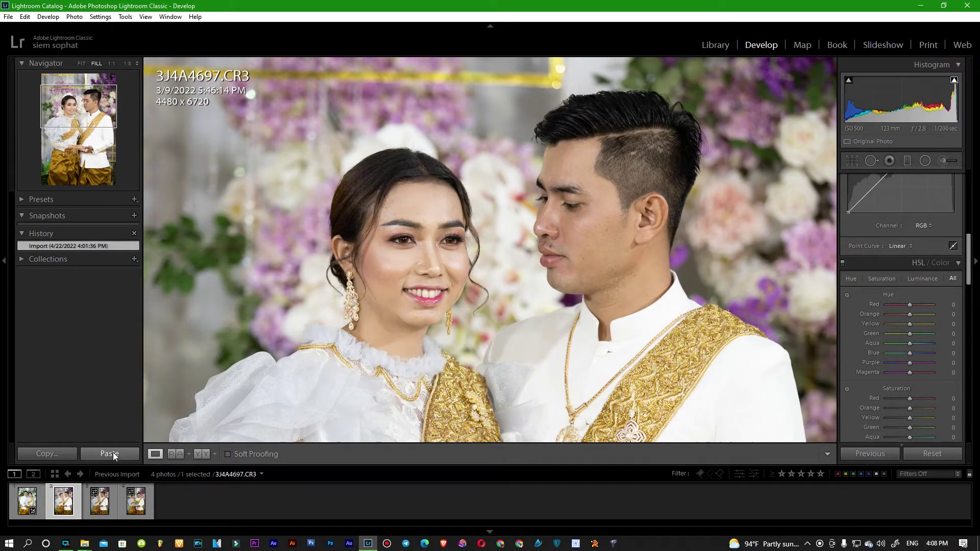
left_click(114, 453)
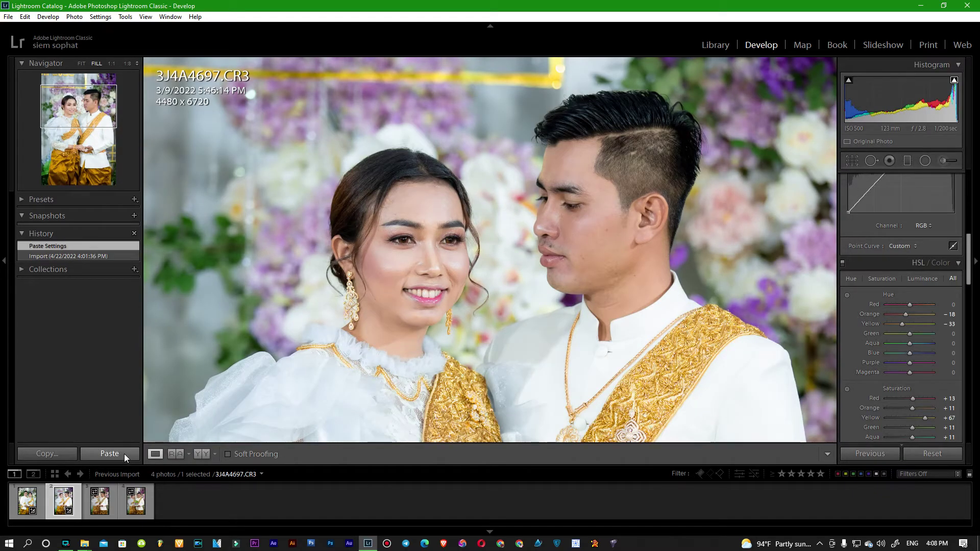
Cool 3J4A4697.CR3 to 4450 K and nudge its tone curve slightly down.
left_click_drag(971, 276, 973, 223)
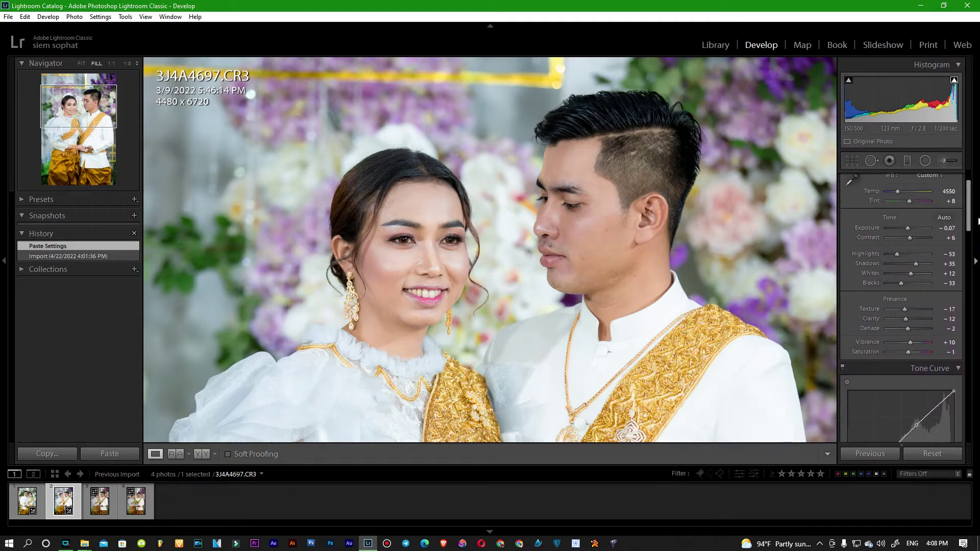
left_click(947, 191)
type("4450")
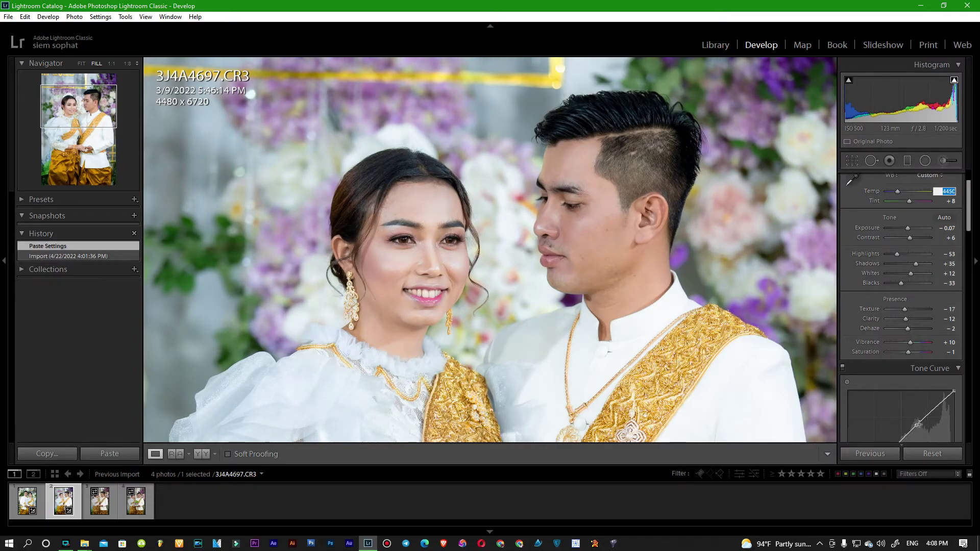
left_click(917, 427)
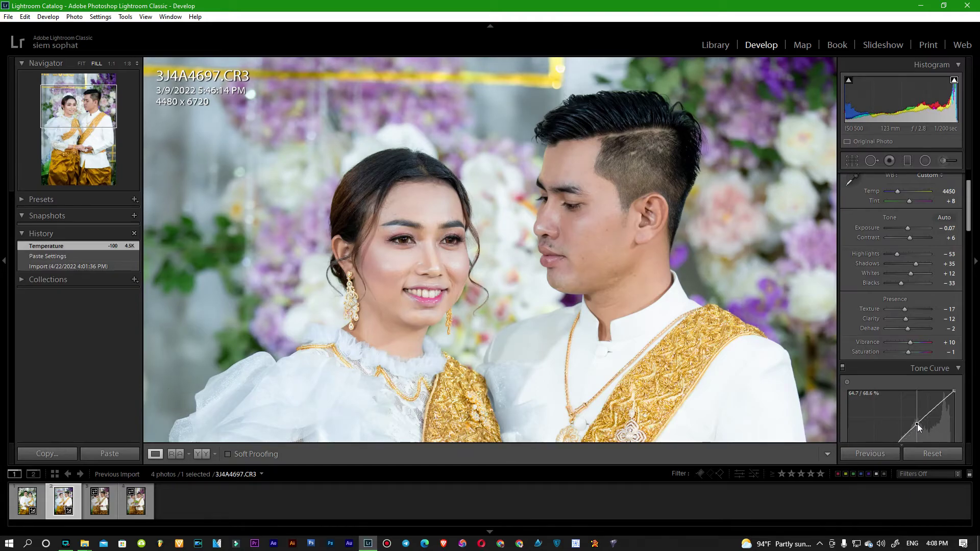
left_click_drag(917, 427, 913, 426)
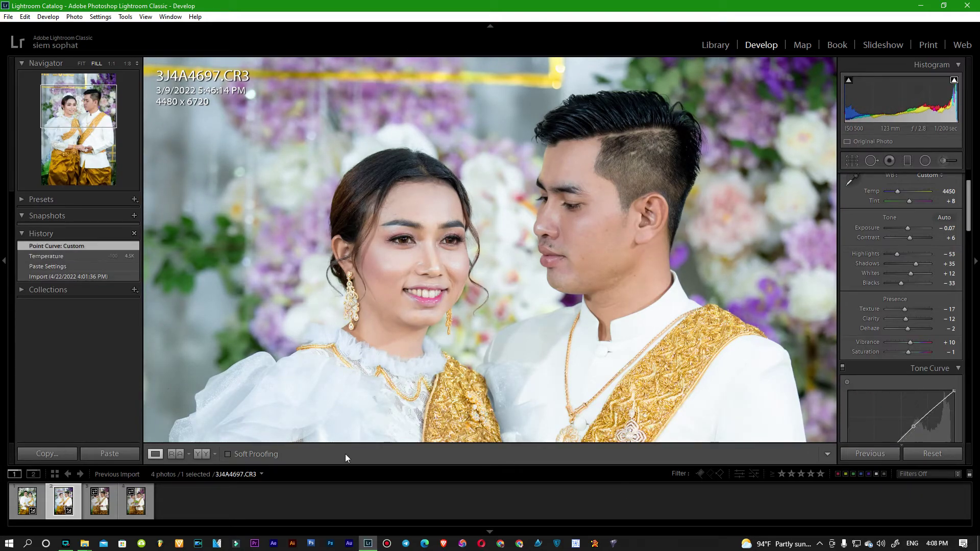
left_click(106, 504)
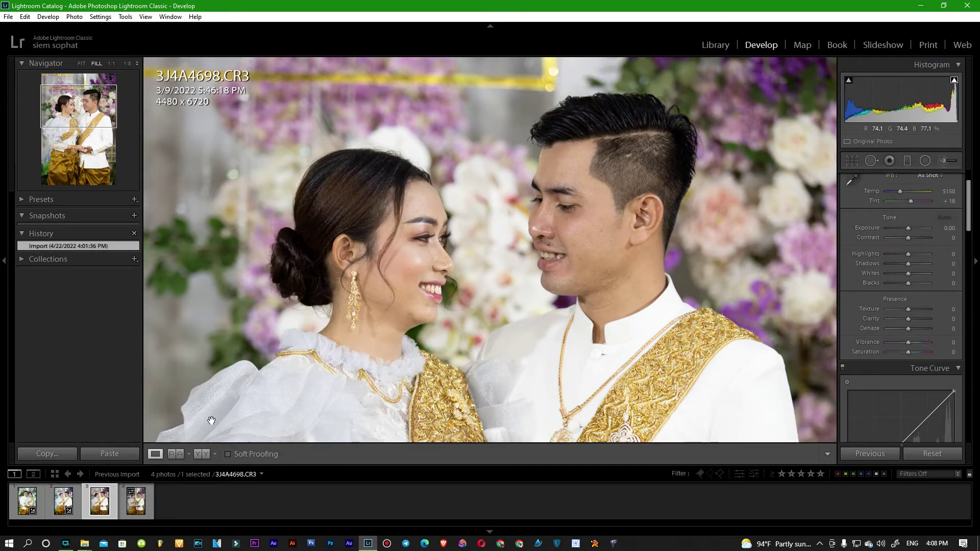
Paste the copied grade onto 3J4A4698.CR3 and add a slight tone-curve lift.
left_click(114, 454)
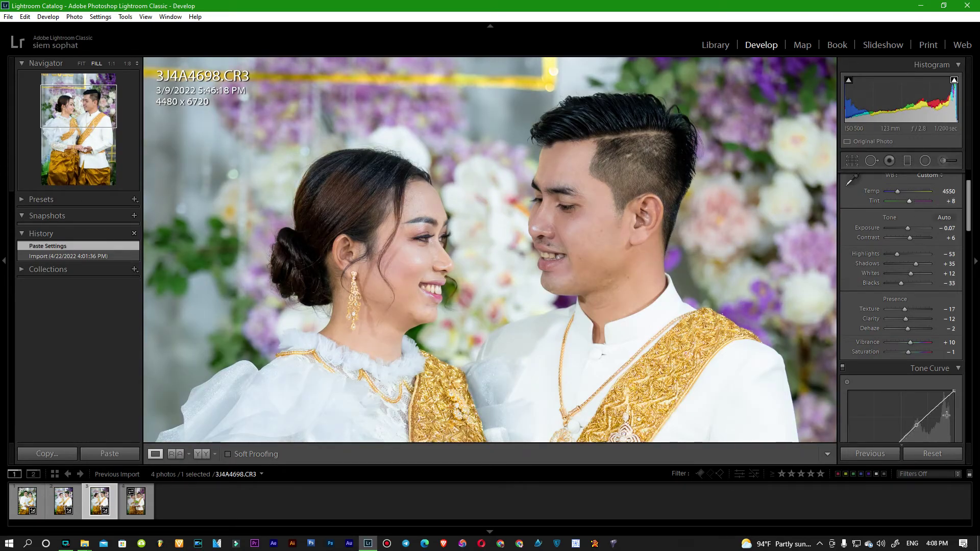
left_click_drag(916, 424, 917, 422)
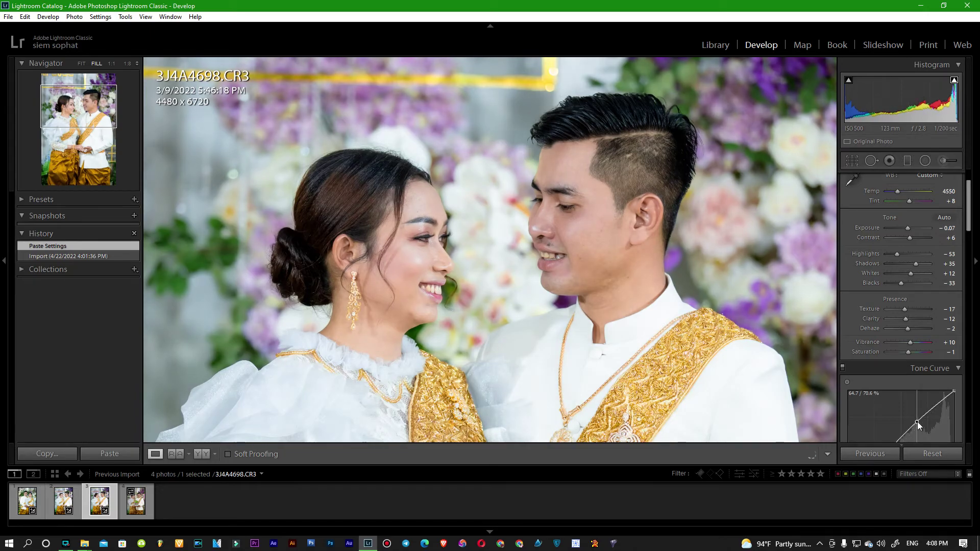
left_click(128, 497)
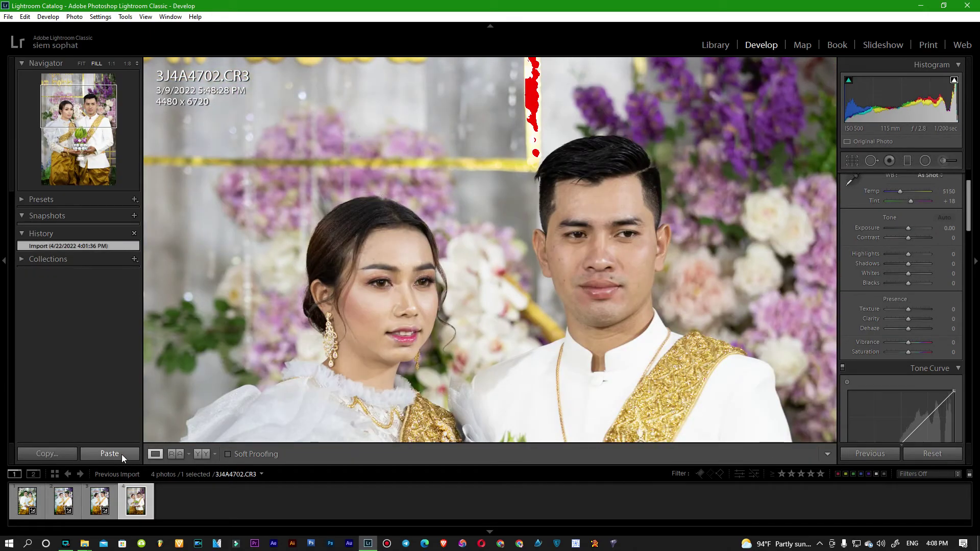
Paste the grade onto 3J4A4702.CR3, adjust its midtone curve, and lift Blacks to -21.
left_click(122, 453)
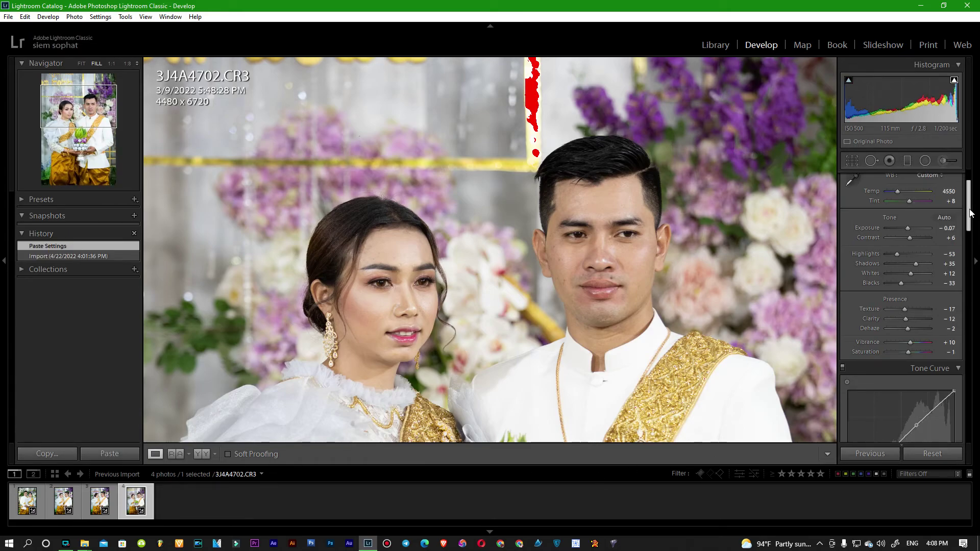
left_click_drag(969, 212, 969, 227)
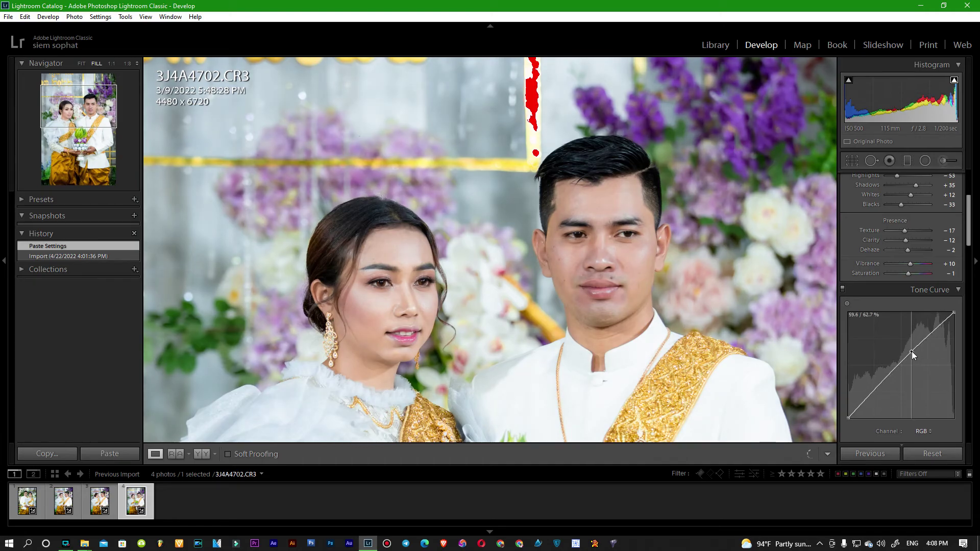
left_click_drag(911, 352, 908, 351)
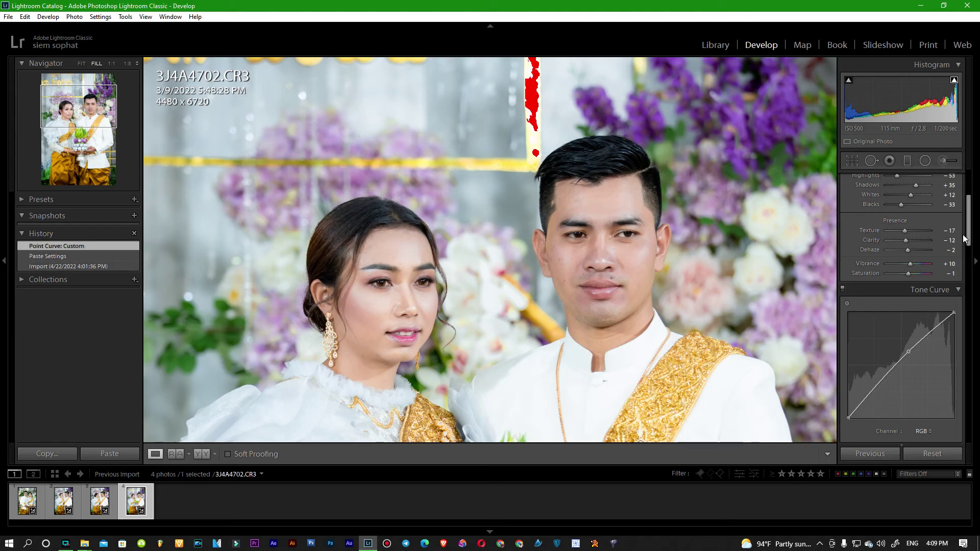
left_click_drag(968, 239, 971, 217)
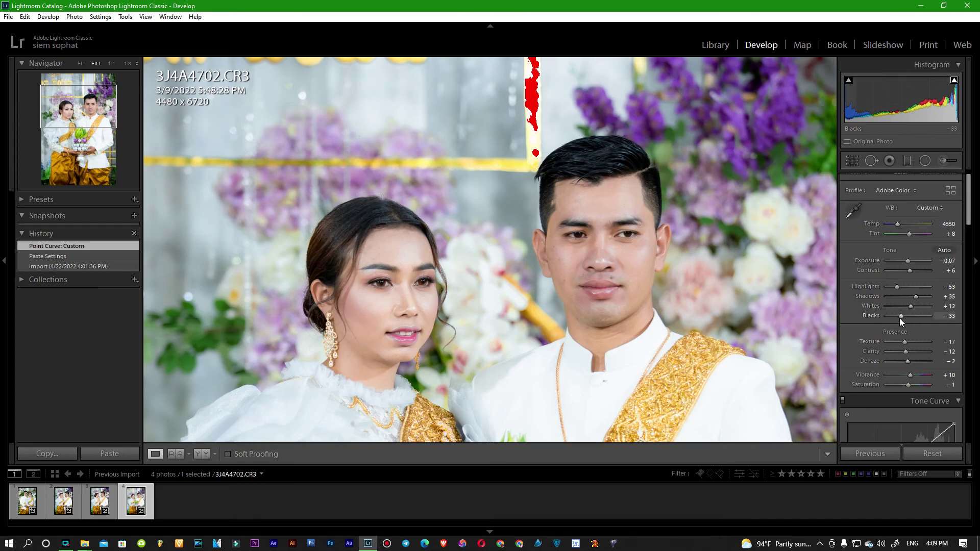
left_click_drag(898, 315, 902, 315)
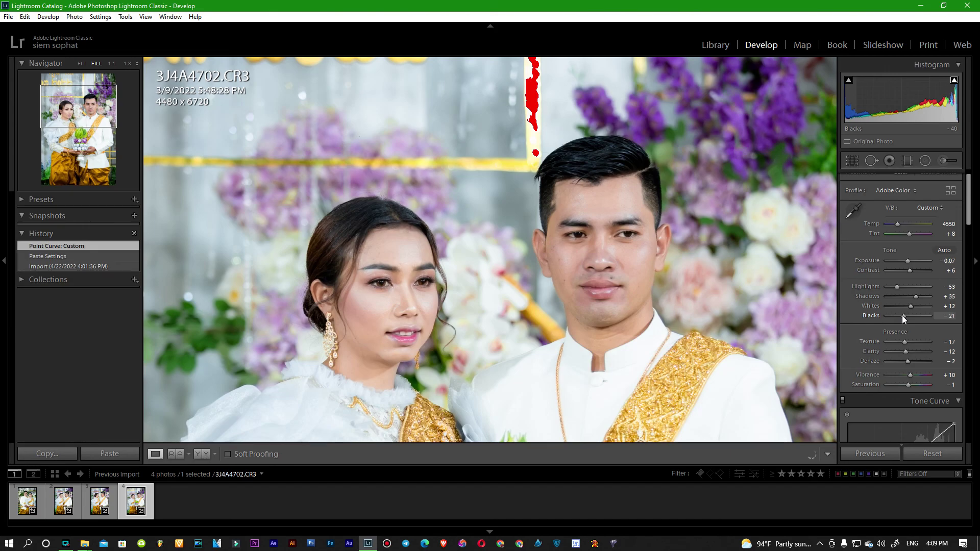